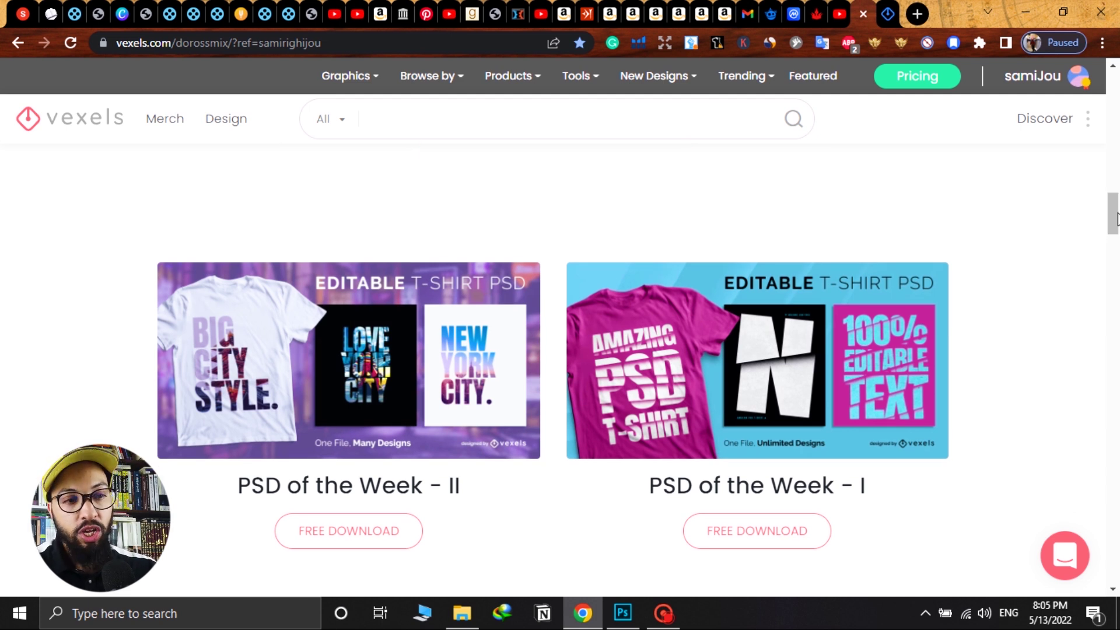
Step: Examine the free PSD of the Week T-shirt templates and the Merch subscription plans on the Vexels page
left_click_drag(1117, 218, 1116, 199)
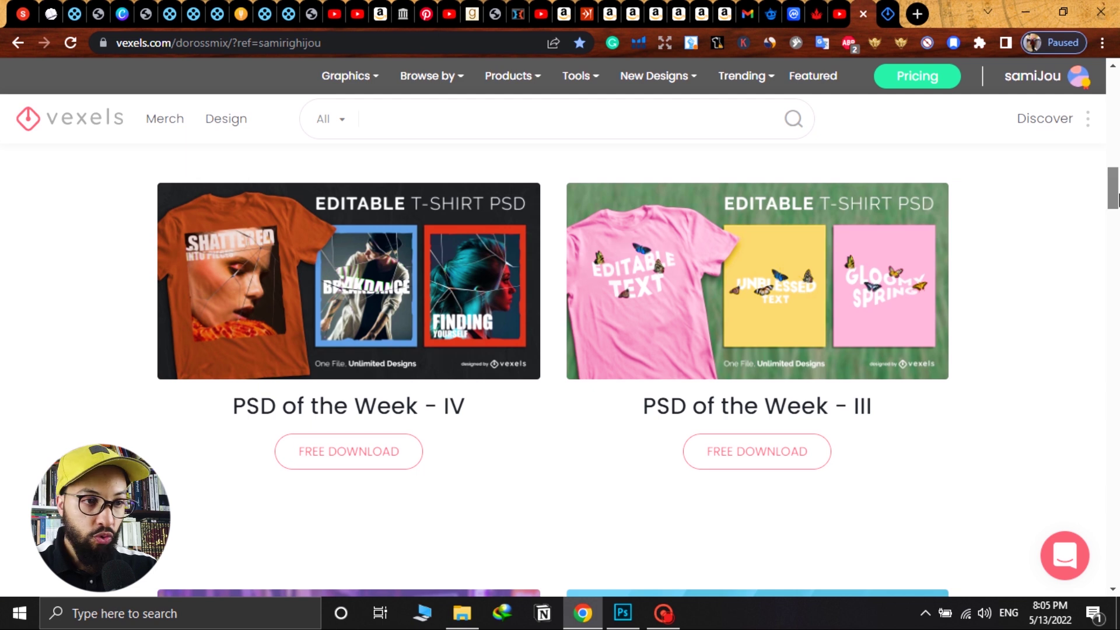
left_click_drag(1116, 200, 1117, 199)
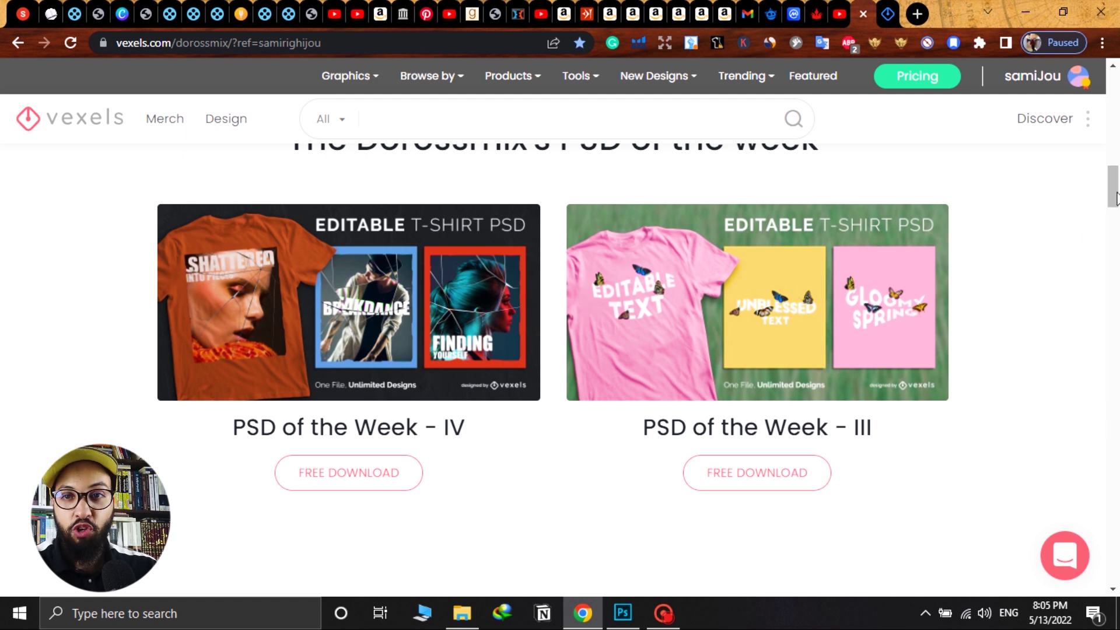
left_click_drag(1116, 199, 1116, 200)
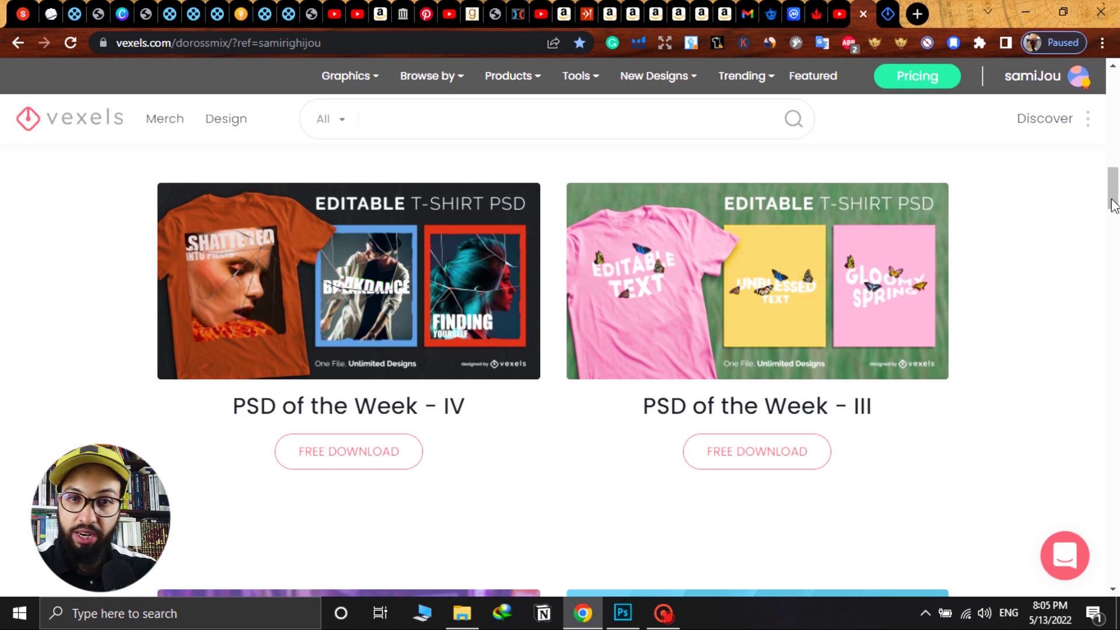
scroll(1116, 200, "up", 7)
scroll(1115, 199, "down", 6)
left_click_drag(1115, 200, 1117, 131)
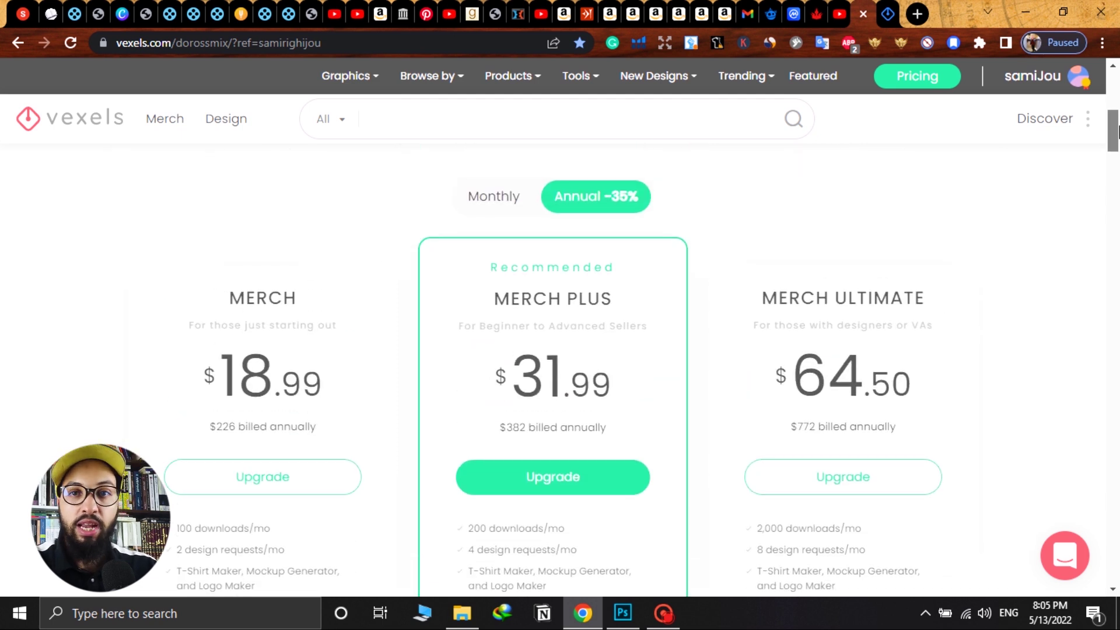
left_click_drag(1117, 131, 1117, 133)
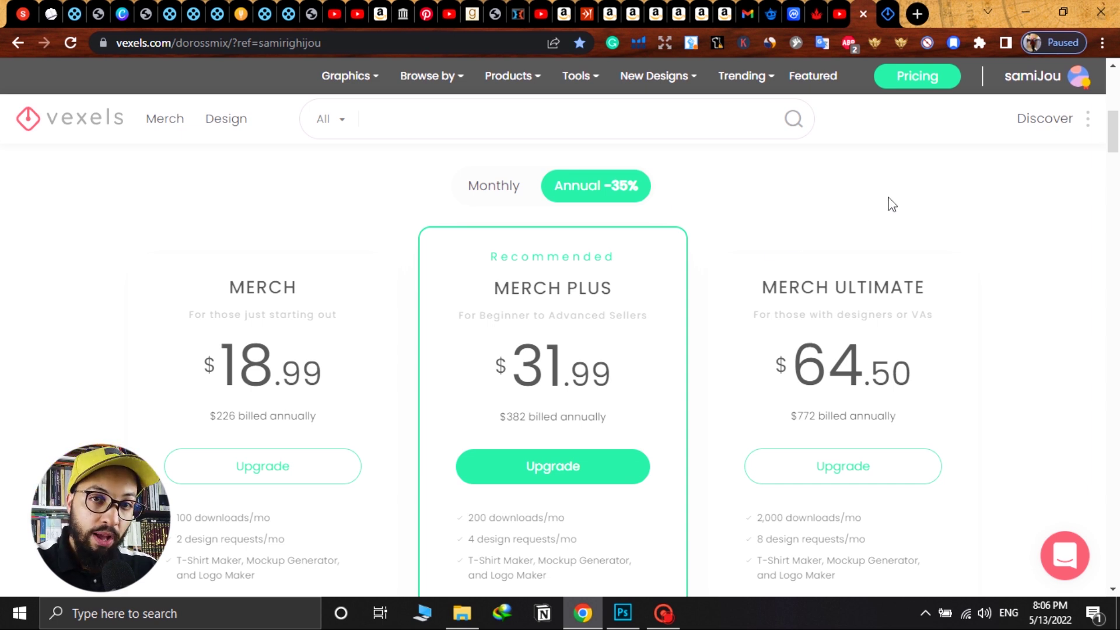
left_click_drag(1117, 142, 1101, 207)
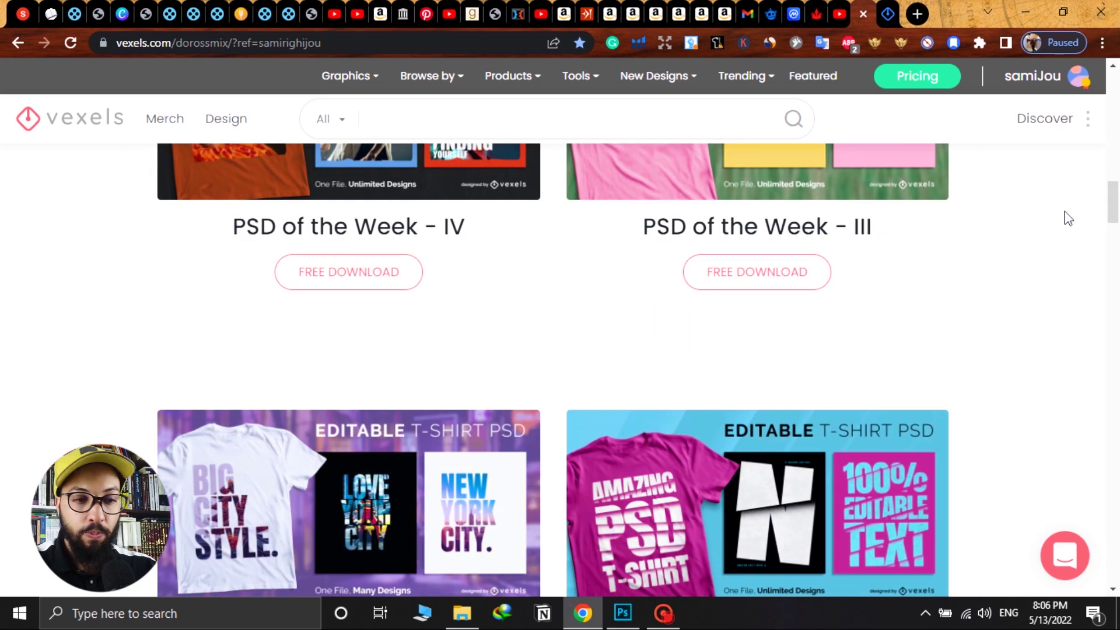
Step: Switch to File Explorer and examine the shattered-glass archive and the BrokenGlass-tshirt file in the Broken Glass effect folder
left_click(580, 615)
left_click(462, 612)
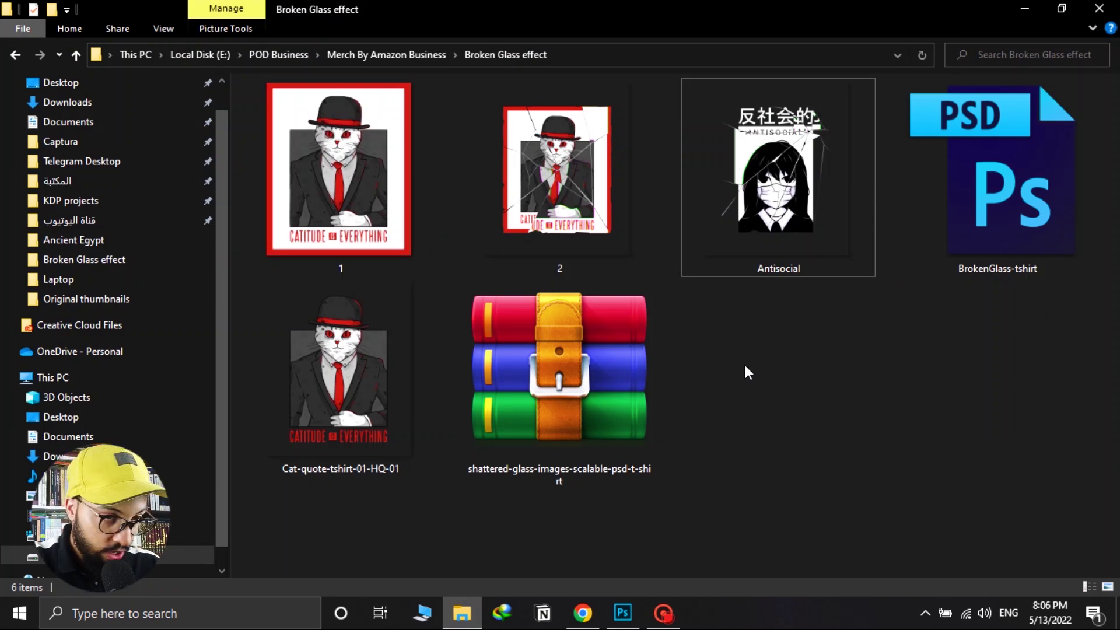
left_click(582, 612)
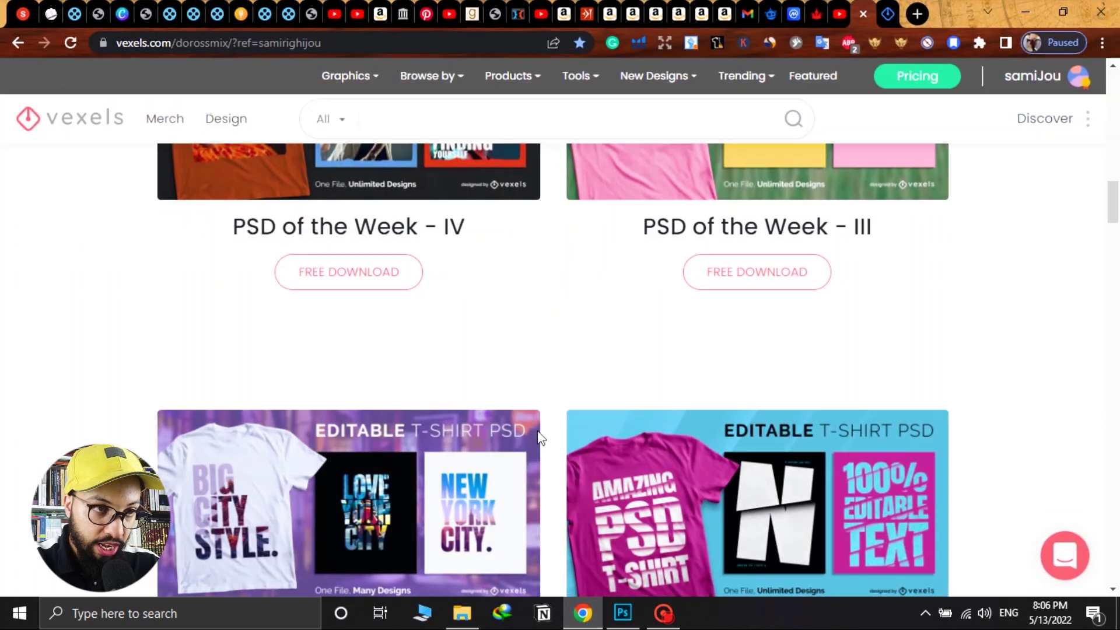
left_click(582, 615)
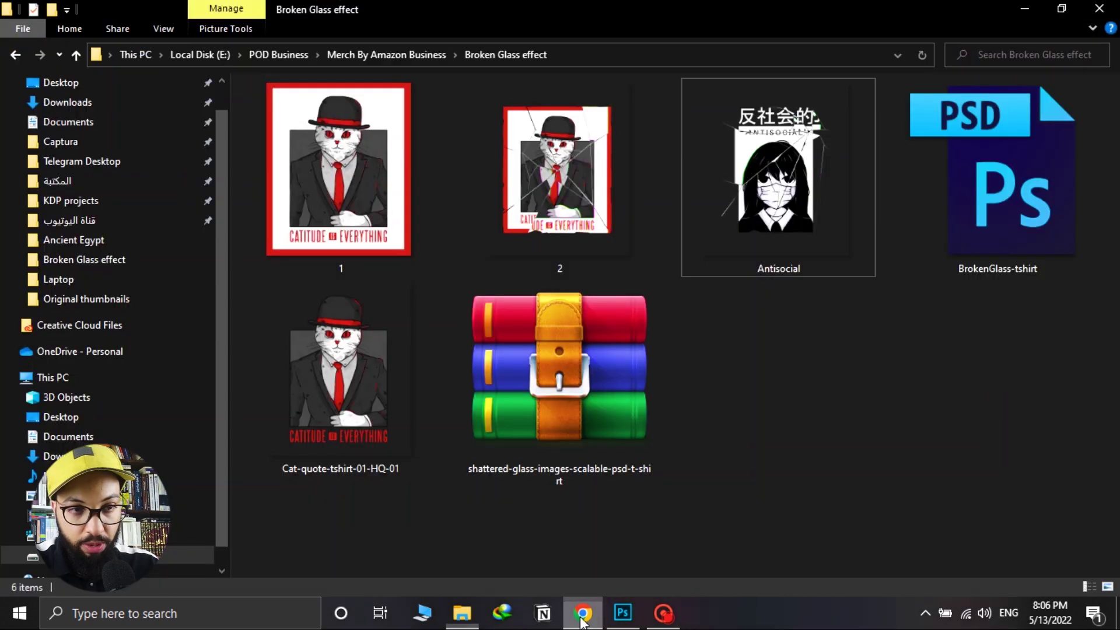
left_click(589, 406)
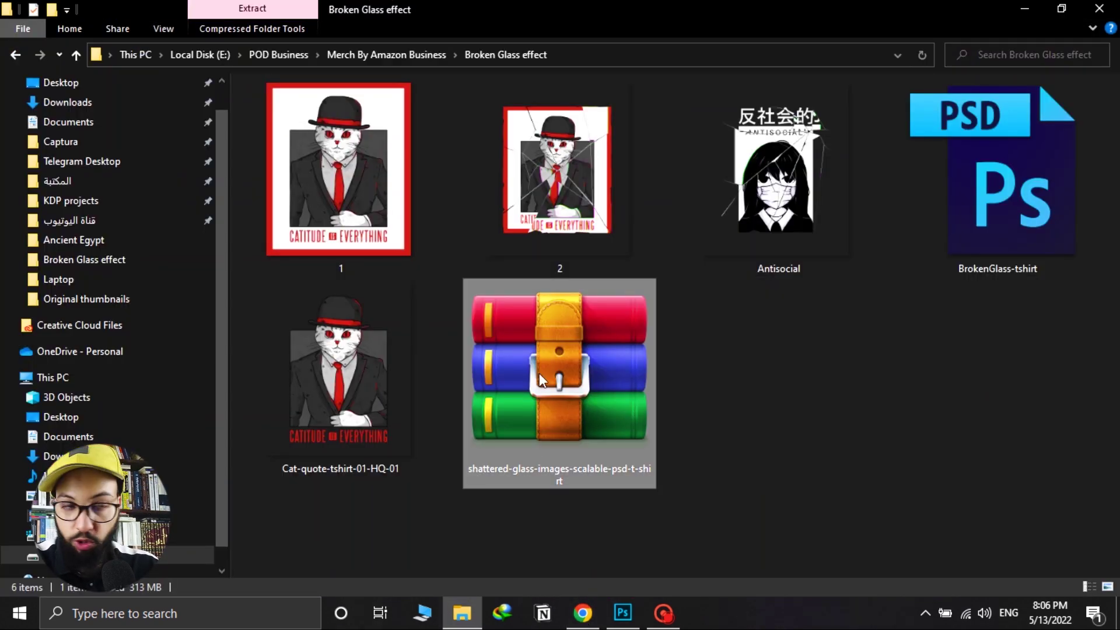
left_click(1002, 217)
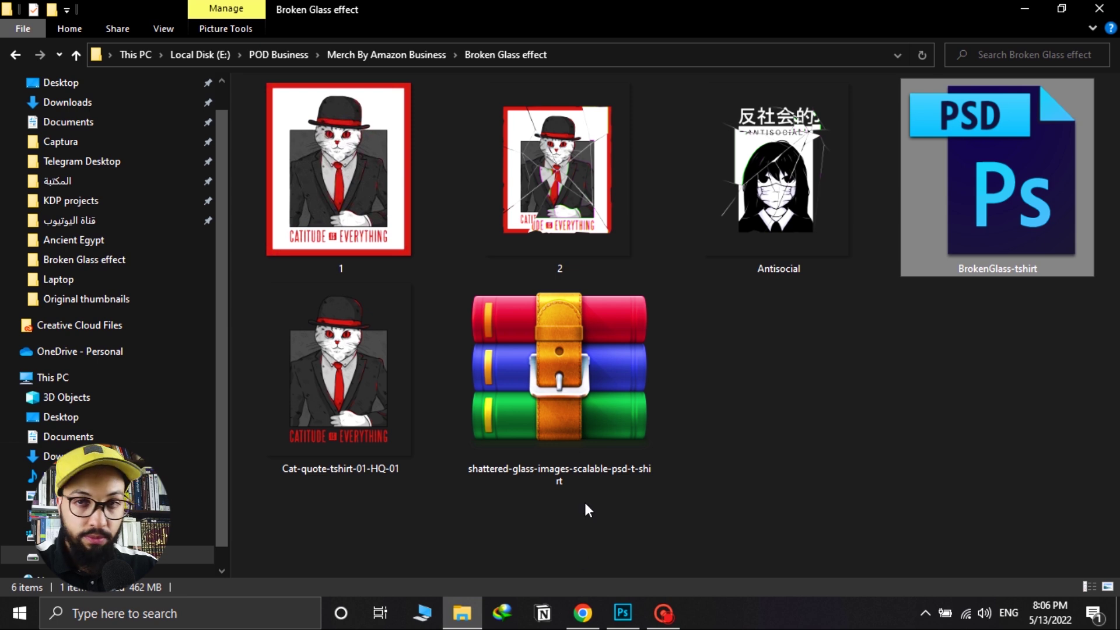
left_click(754, 366)
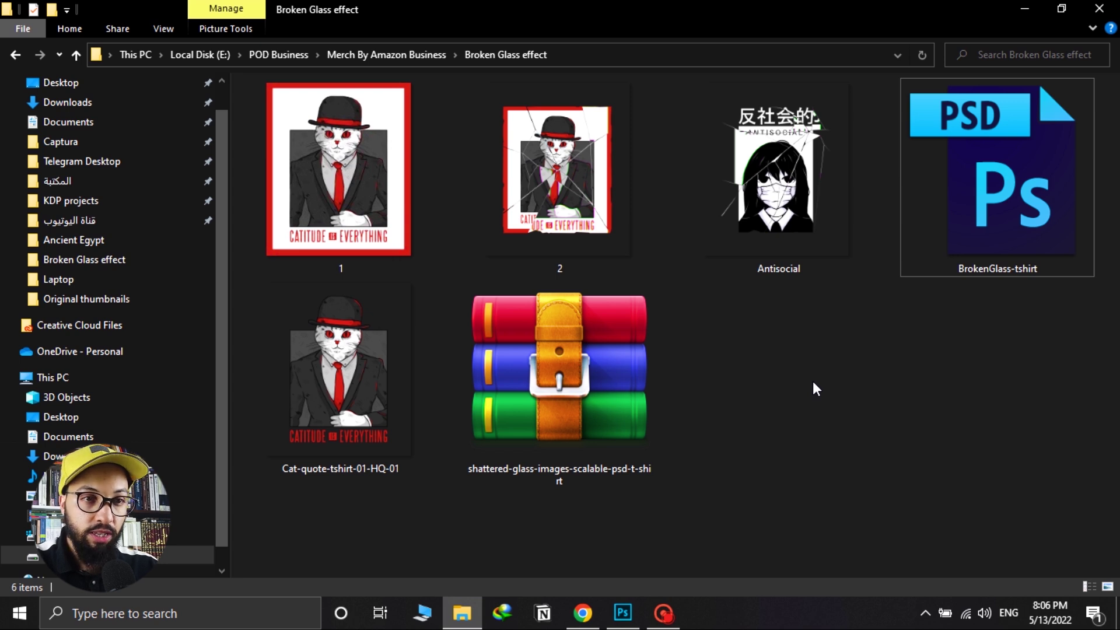
Step: View the cat design image 1 from the folder in the photo viewer, and close it
left_click(748, 183)
left_click(327, 212)
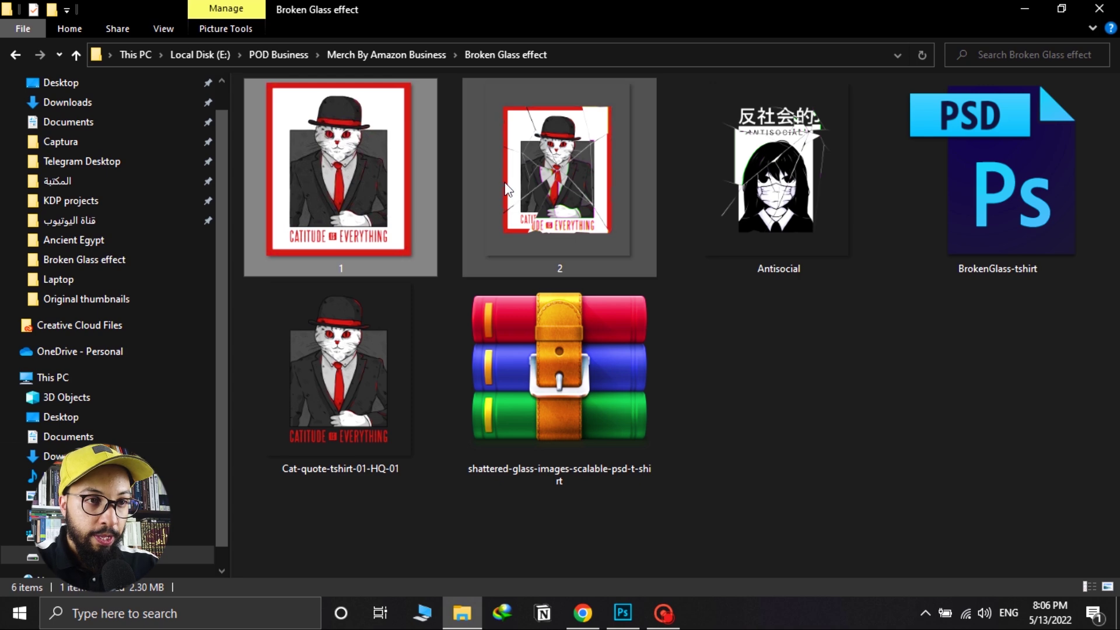
double_click(324, 186)
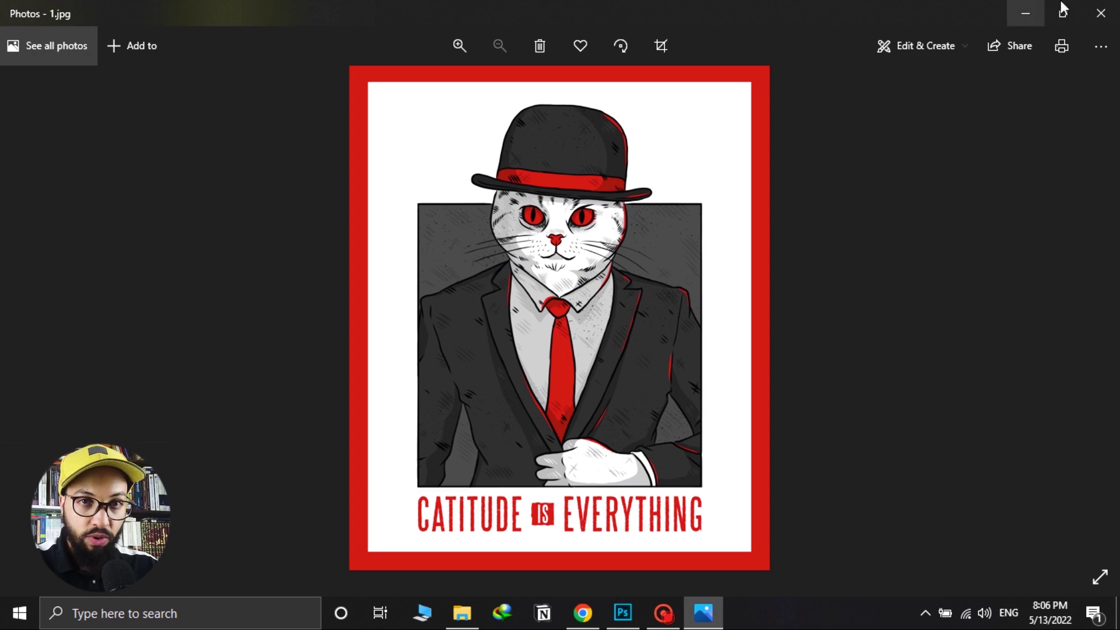
left_click(1101, 13)
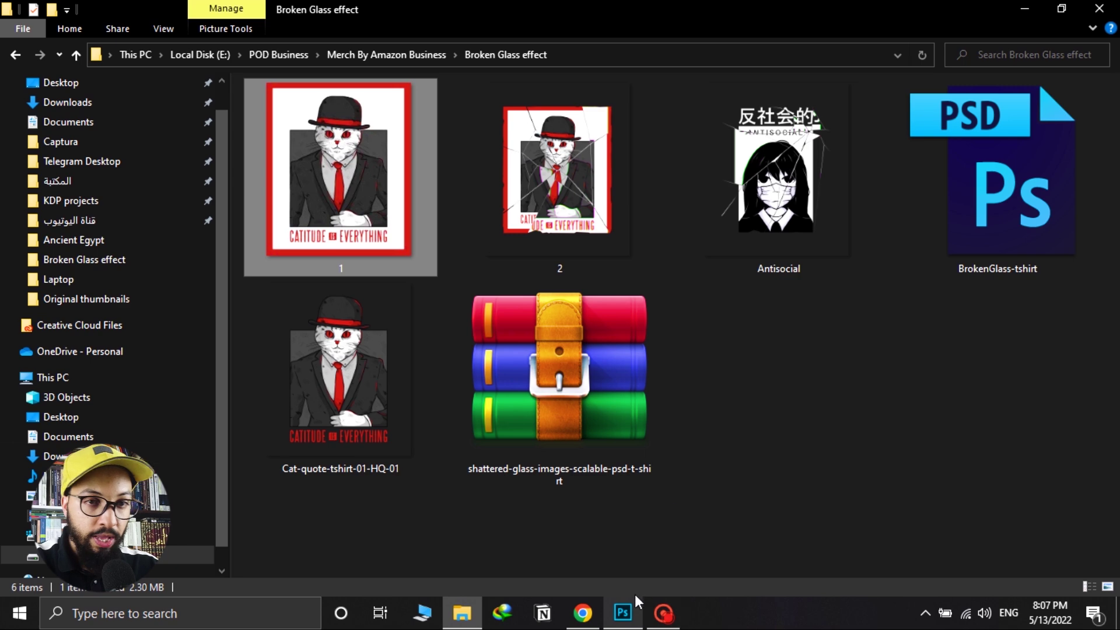
Step: Switch to Photoshop and remove the instructions layer DELETE THIS LAYER from BrokenGlass-tshirt.psd
left_click(1056, 151)
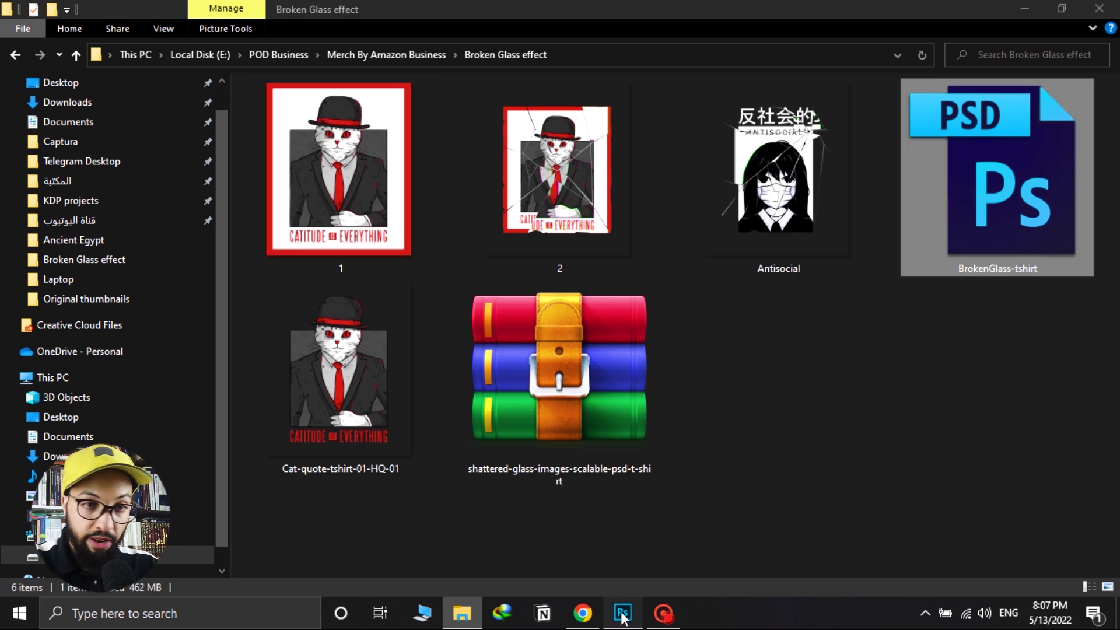
left_click(622, 613)
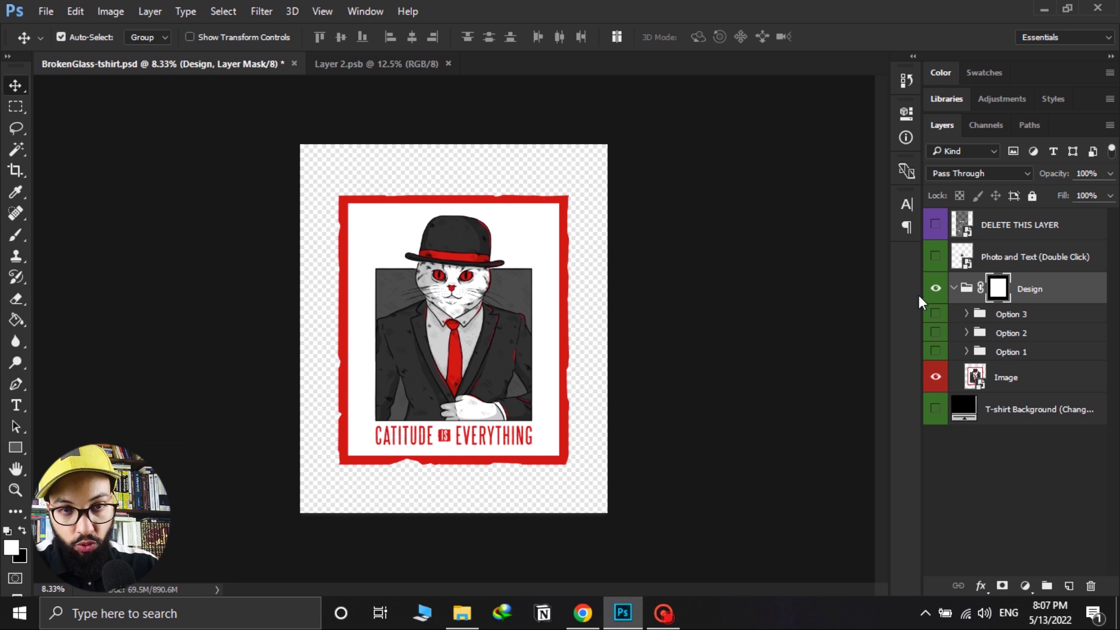
left_click(934, 226)
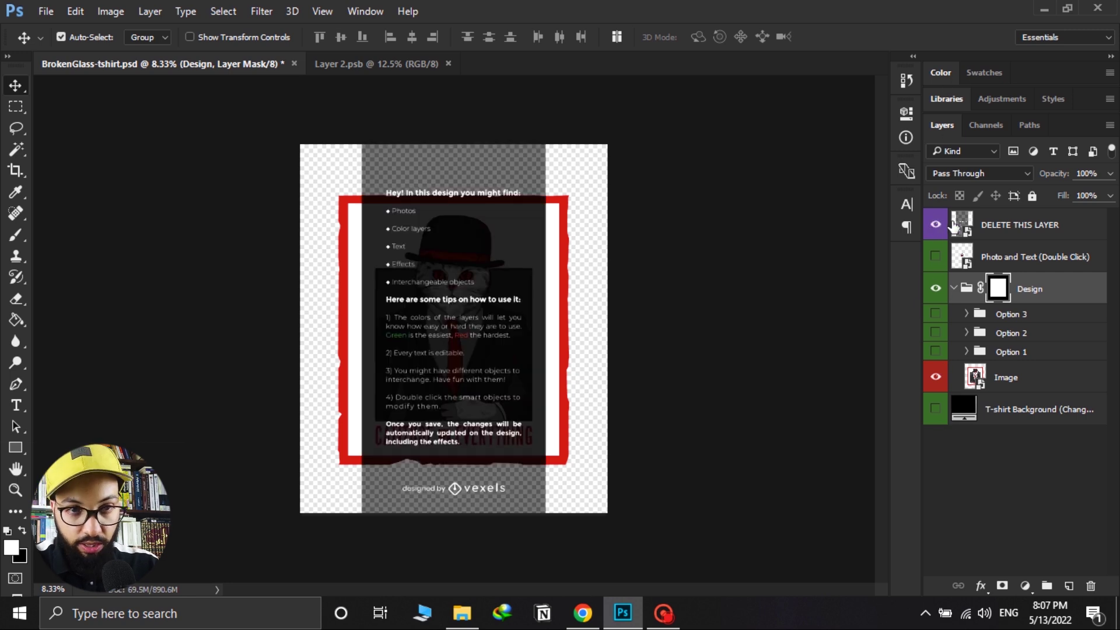
left_click(954, 226)
key("Delete")
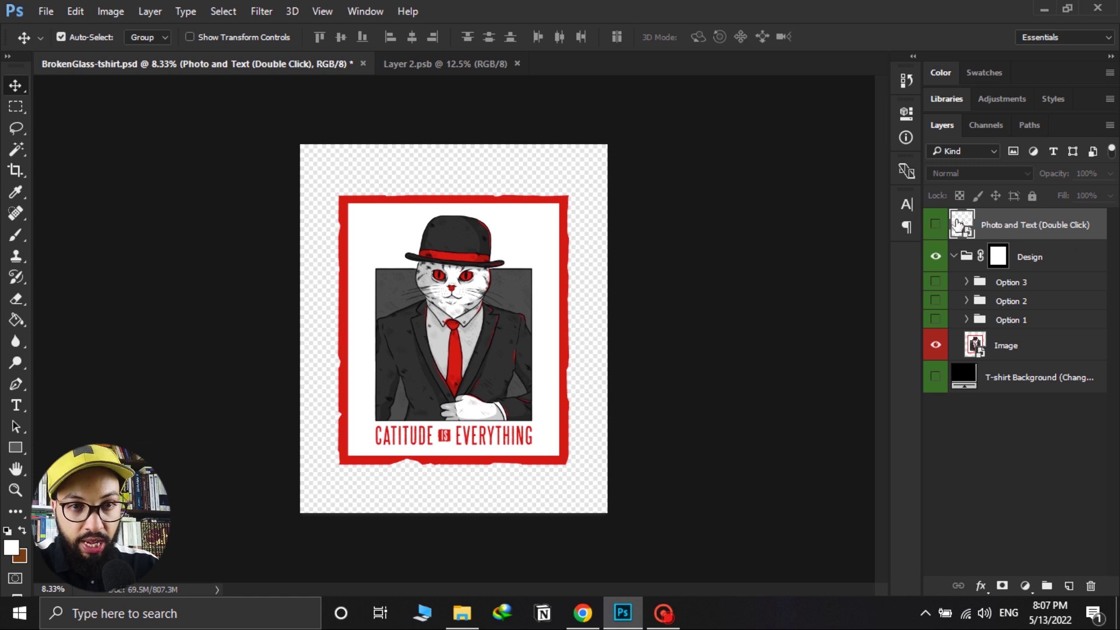
Step: Open the contents of the Photo and Text smart object for editing
left_click(936, 227)
left_click(936, 226)
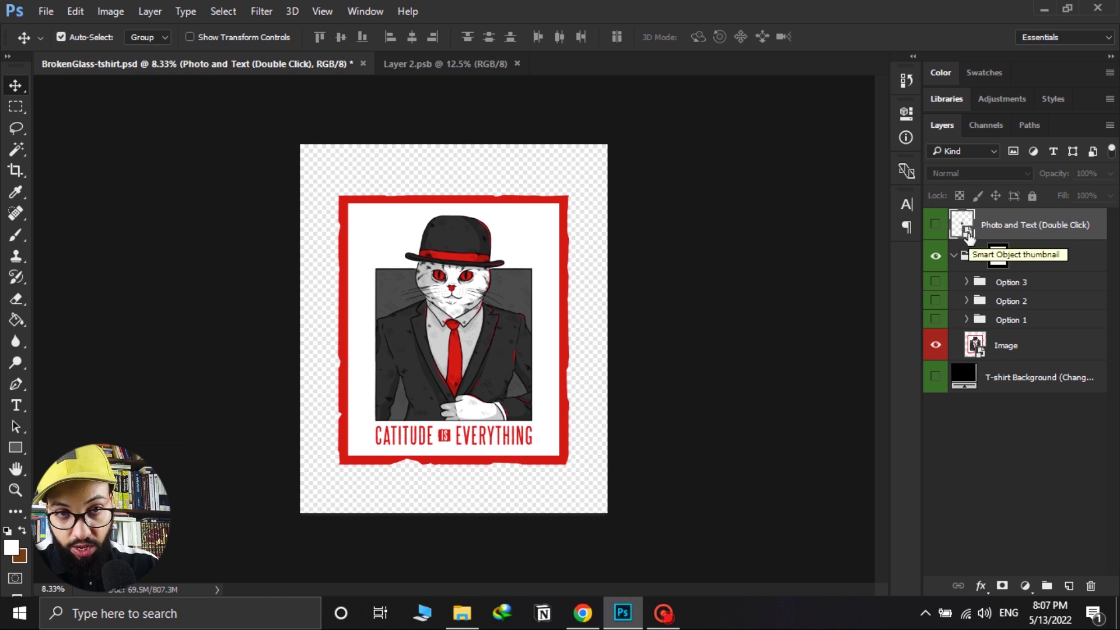
double_click(968, 233)
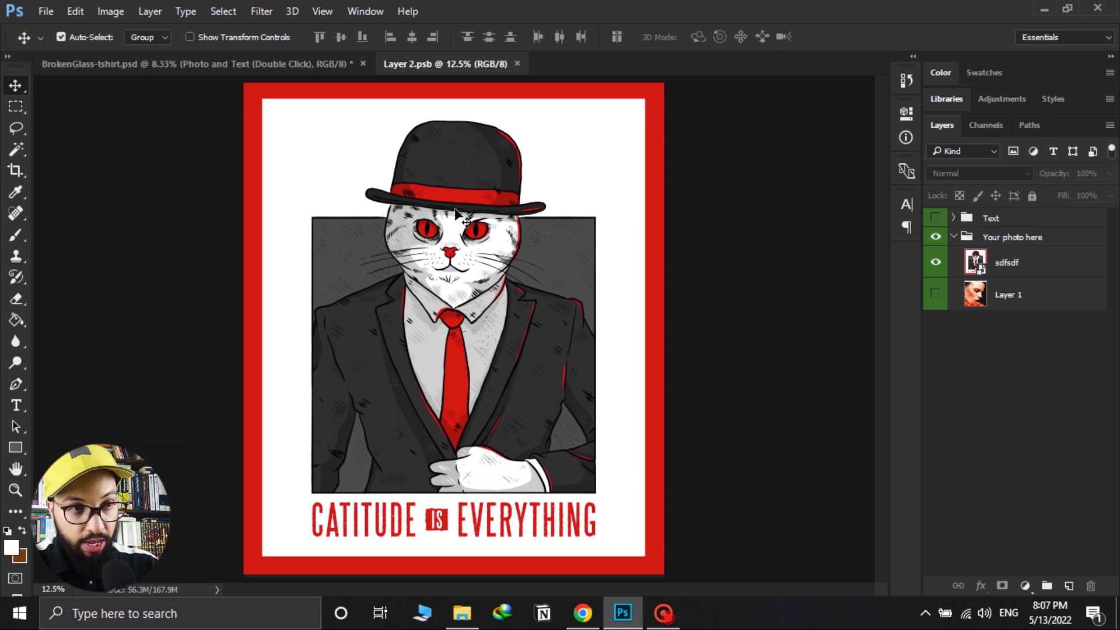
left_click(286, 64)
left_click(455, 56)
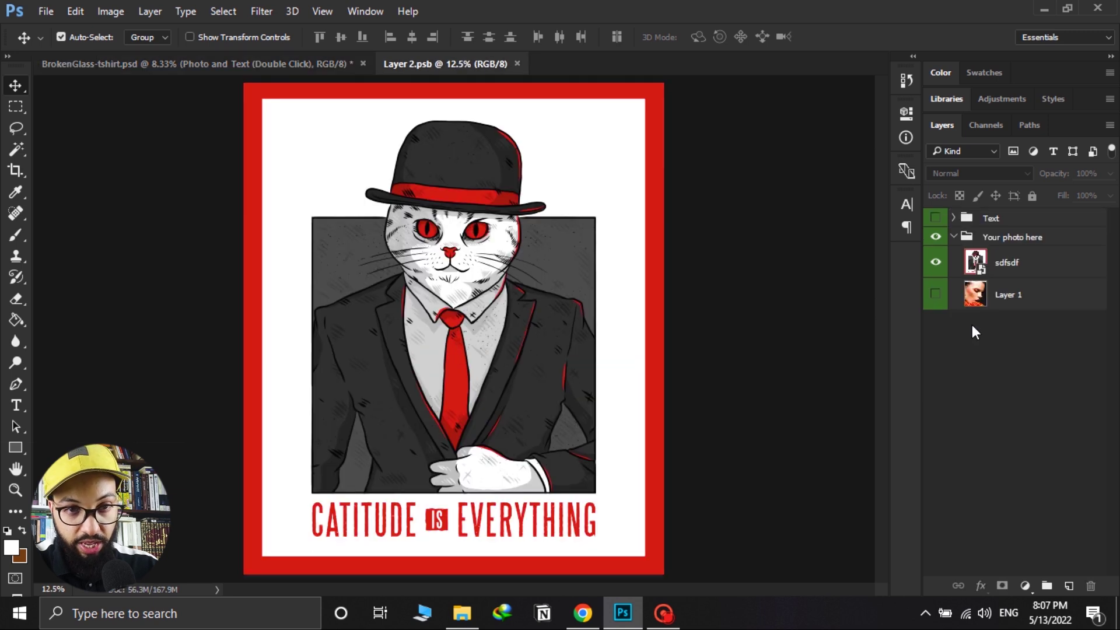
Step: Try showing Layer 1 and the Text group with the cat artwork, and hide them again
left_click(936, 295)
left_click(957, 259)
left_click(936, 217)
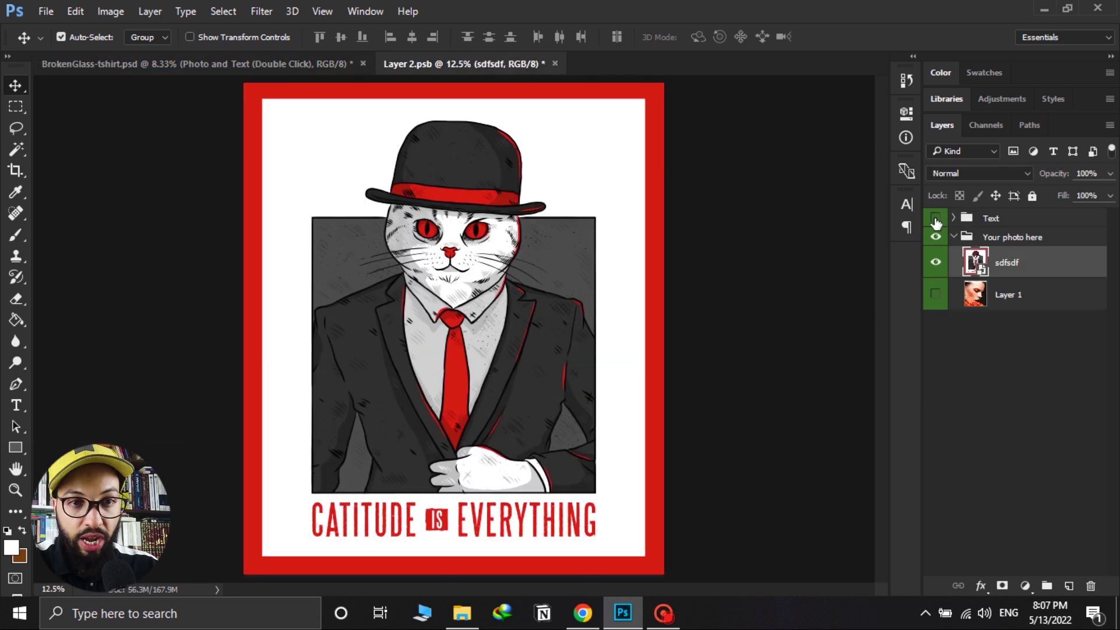
mouse_move(491, 127)
left_mouse_down()
mouse_move(511, 233)
mouse_move(540, 261)
mouse_move(478, 131)
left_mouse_up()
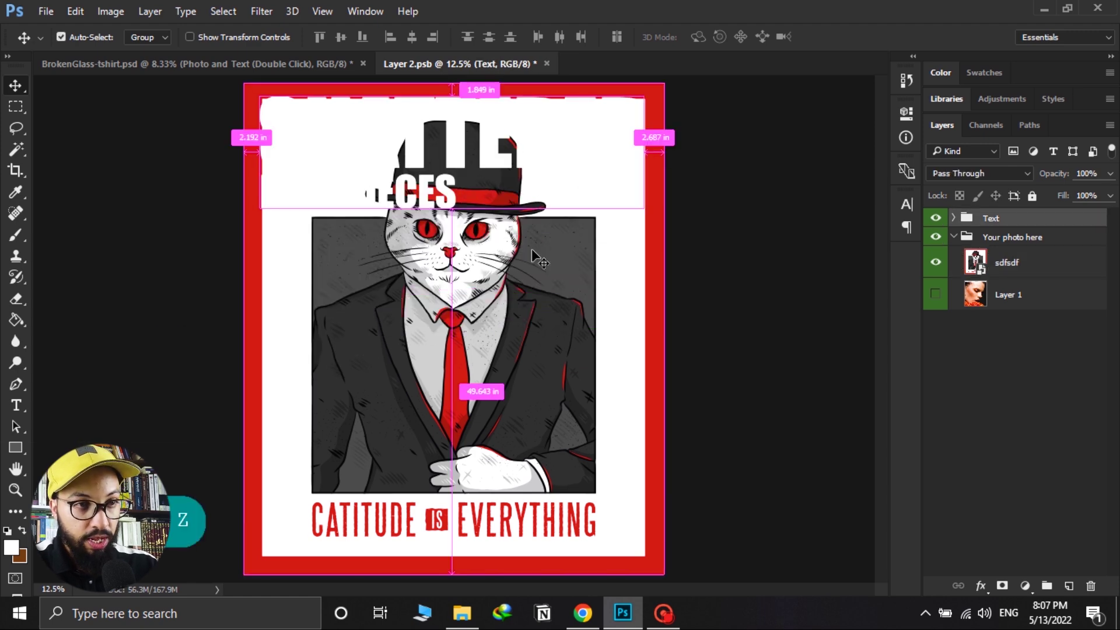
left_click(936, 218)
left_click(475, 143)
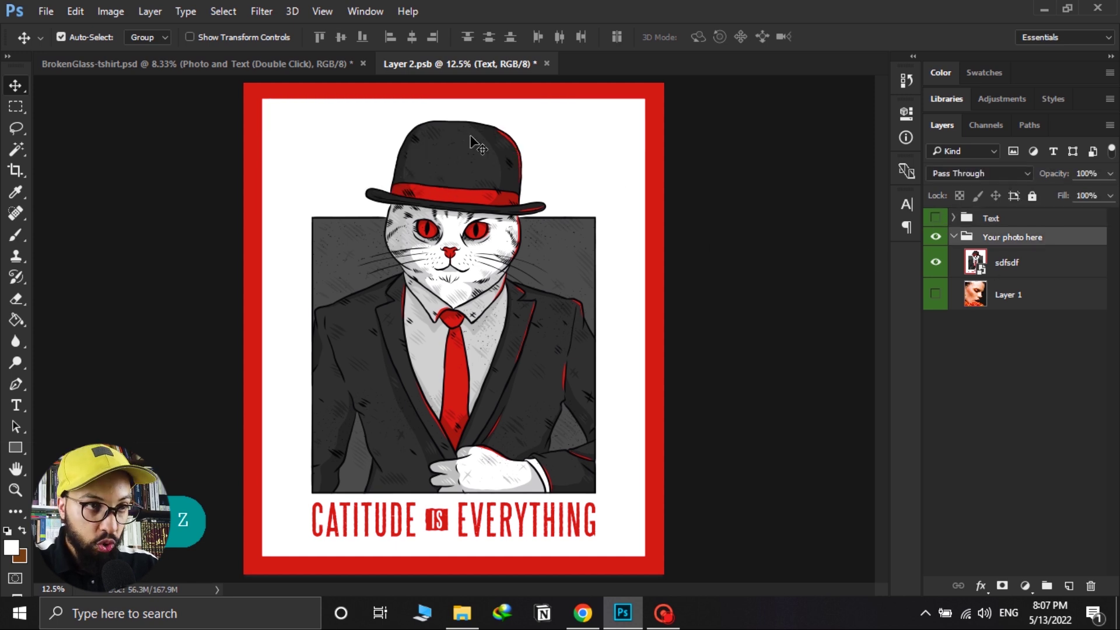
Step: Compare the main T-shirt document with the smart object's artwork and look up the save command
left_click(317, 62)
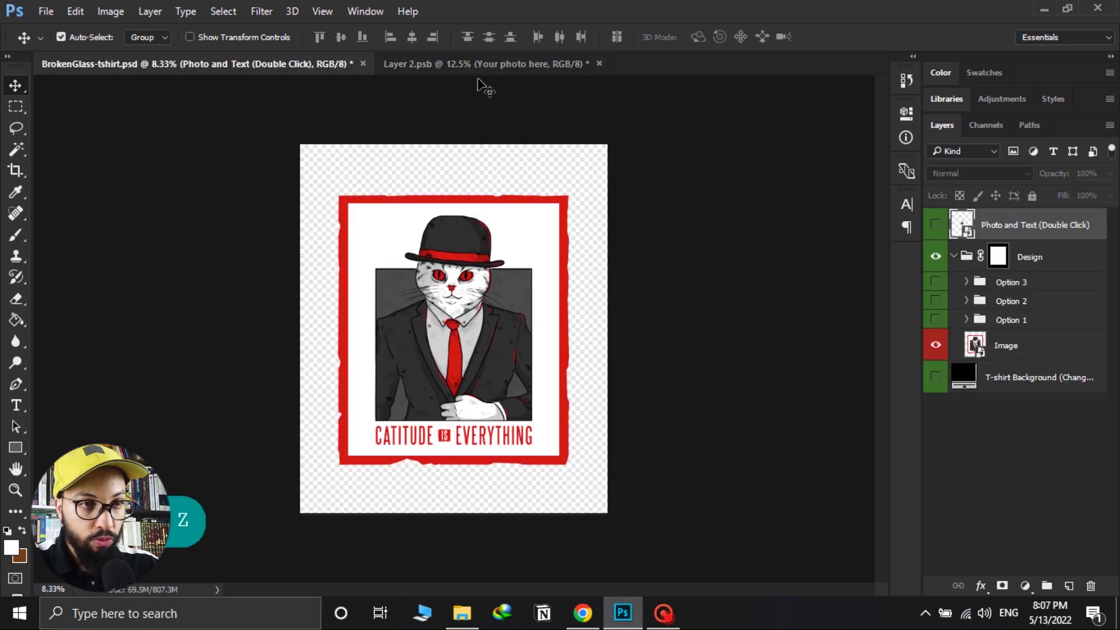
left_click(544, 61)
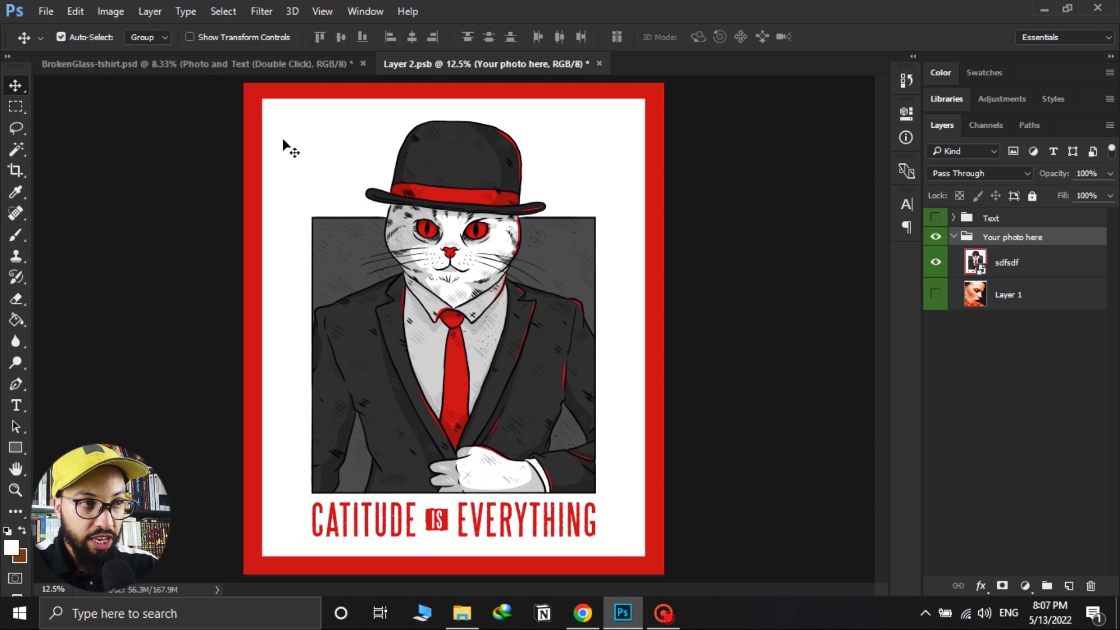
left_click(46, 12)
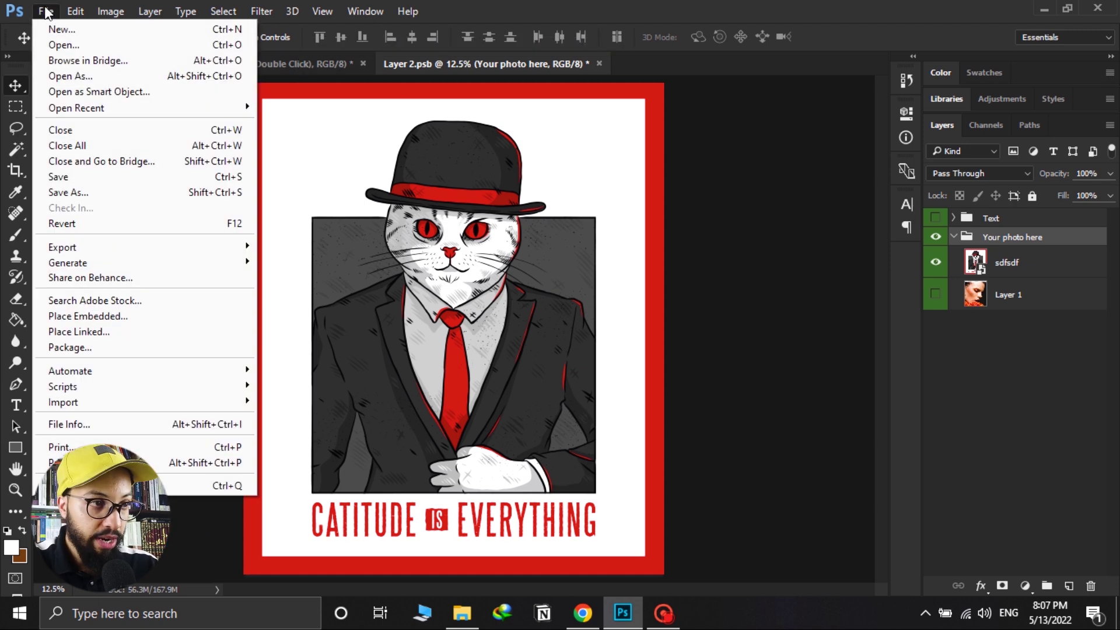
left_click(85, 177)
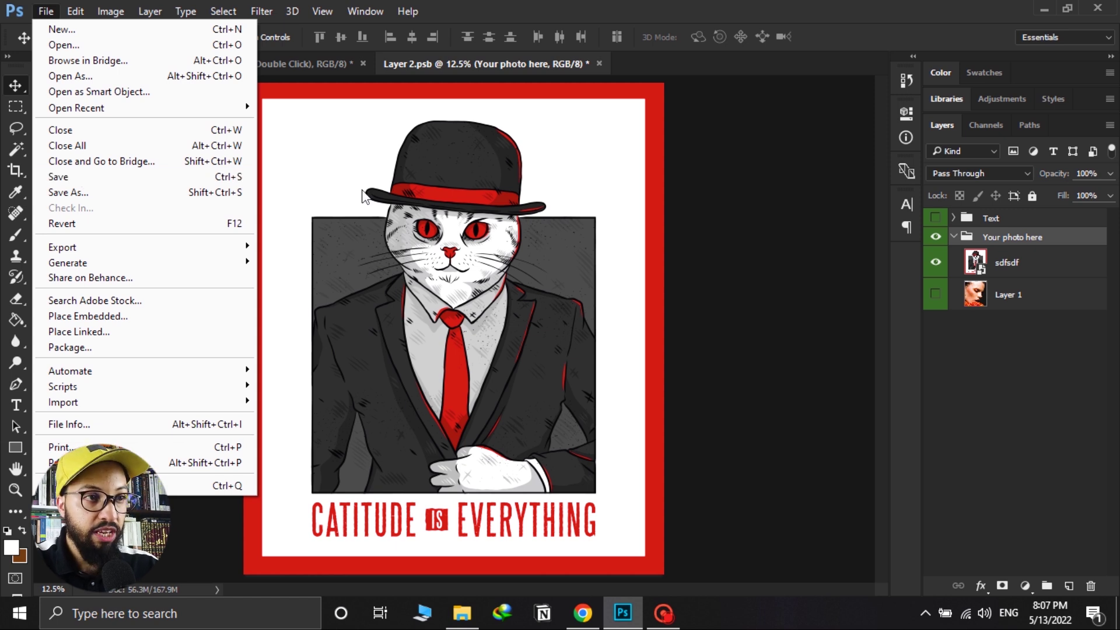
Step: In BrokenGlass-tshirt.psd, preview the Option 1 and Option 2 glass effects, and leave only Option 3 shown and selected
left_click(281, 65)
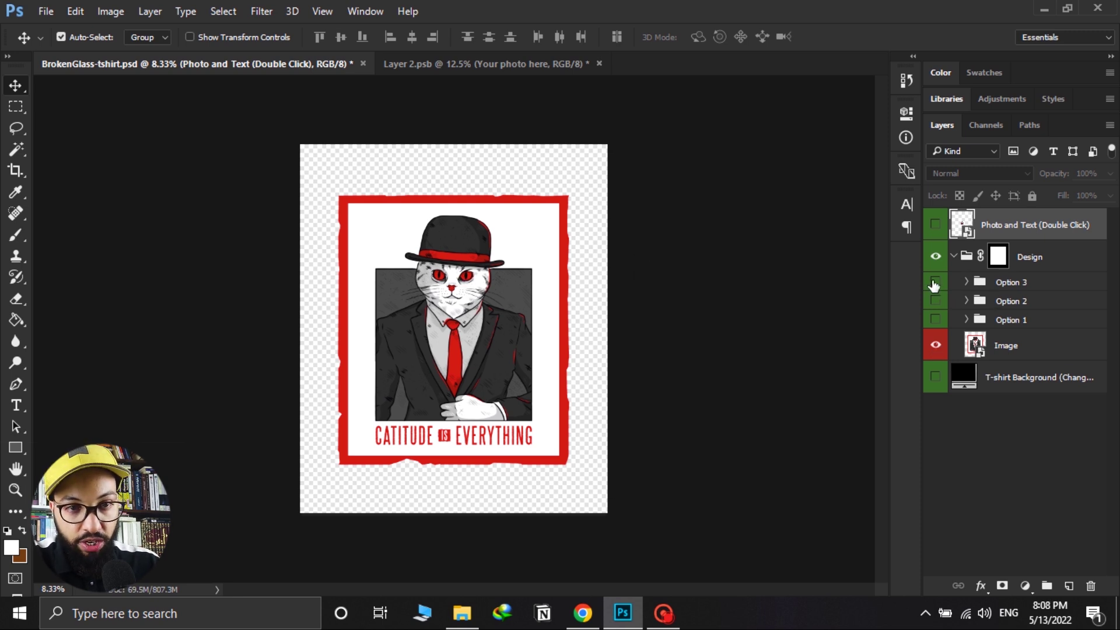
left_click(934, 319)
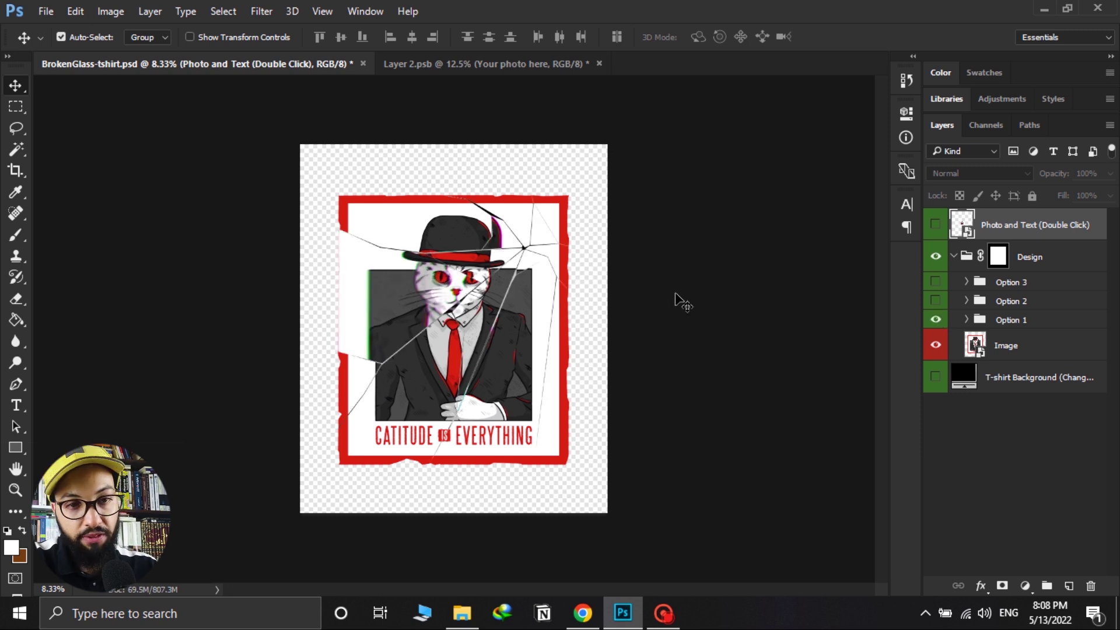
left_click(936, 320)
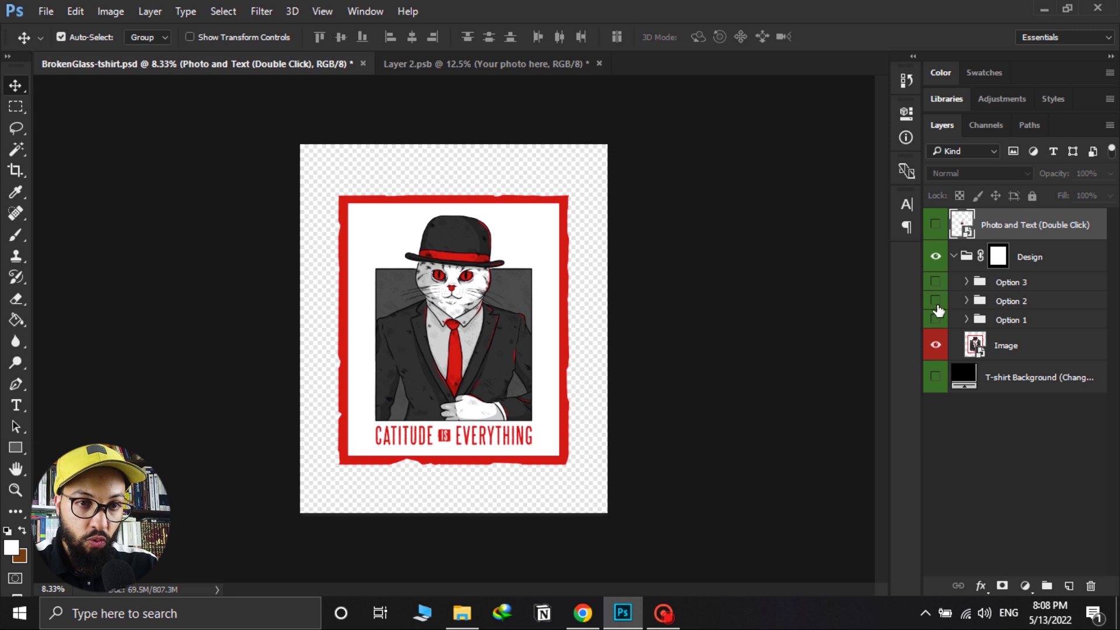
left_click(935, 302)
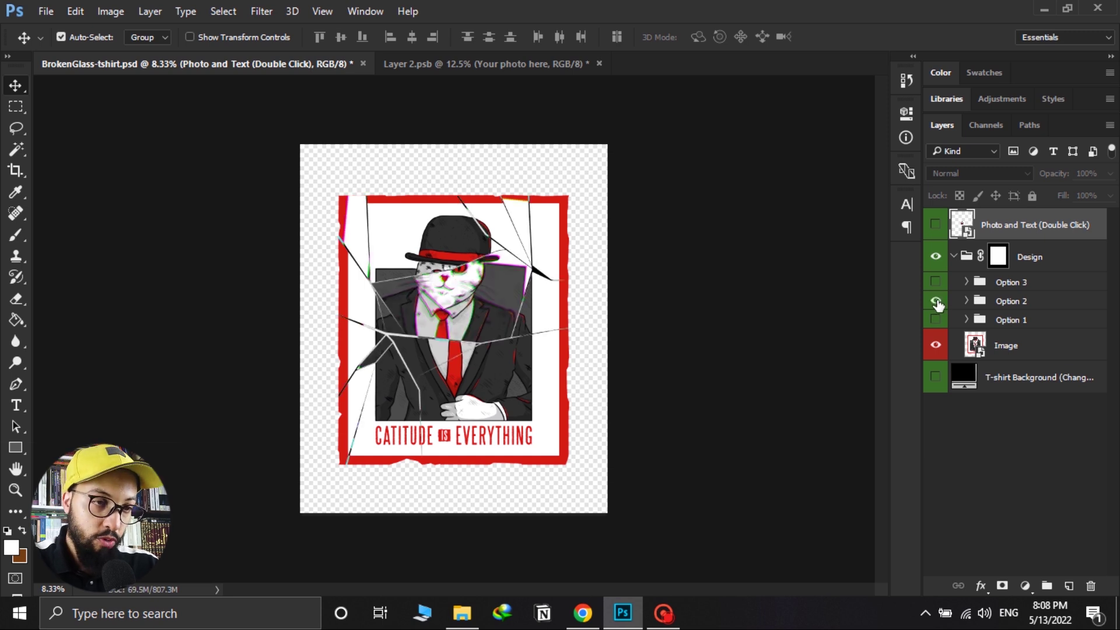
left_click(935, 301)
left_click(935, 282)
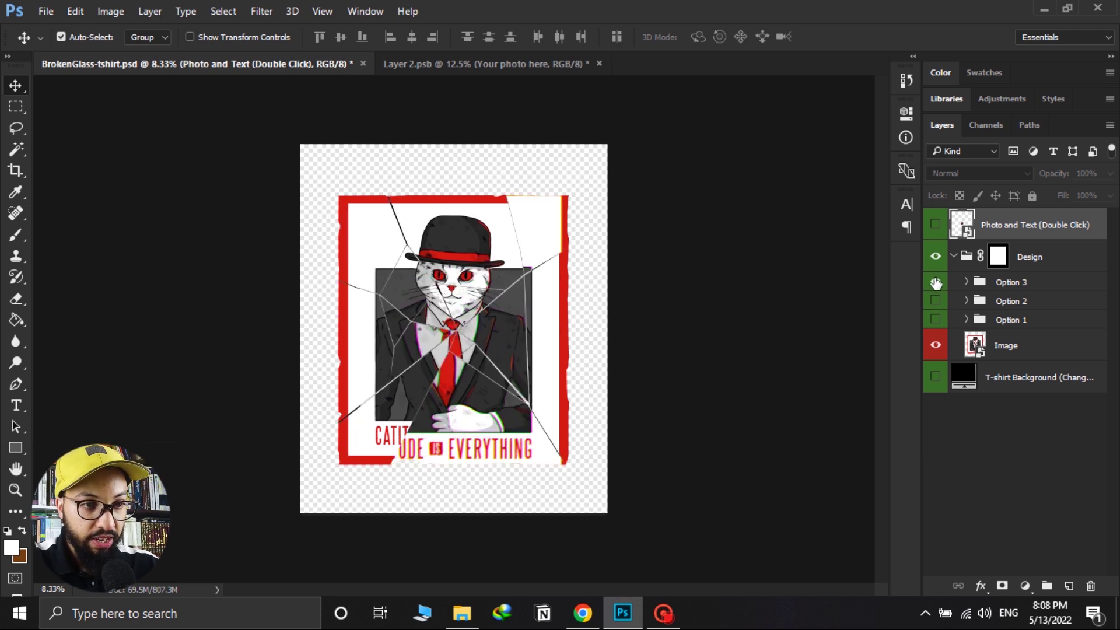
left_click(995, 286)
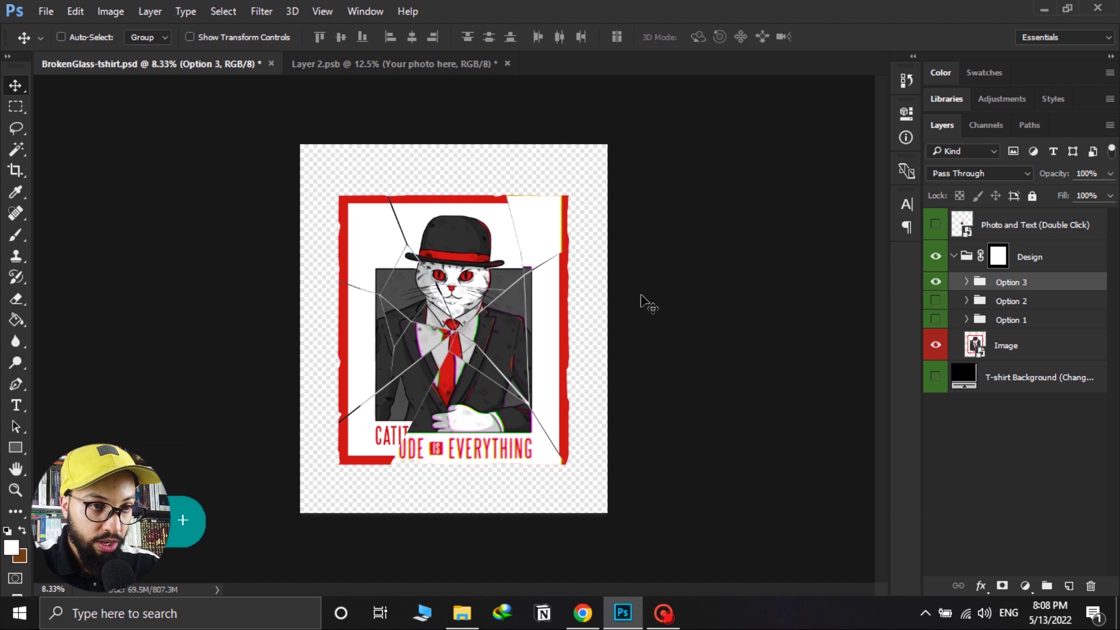
Step: Expand the Option 3 and Glass Aberration groups and set the Broken Aberration layer mask's density to 59%
key("ctrl+plus")
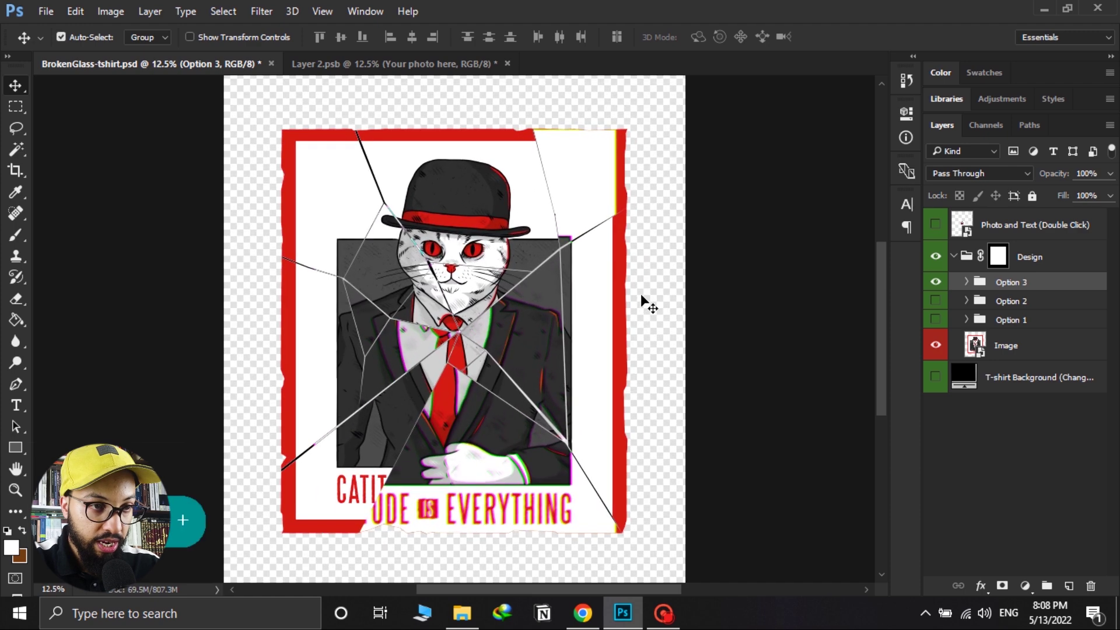
left_click(966, 282)
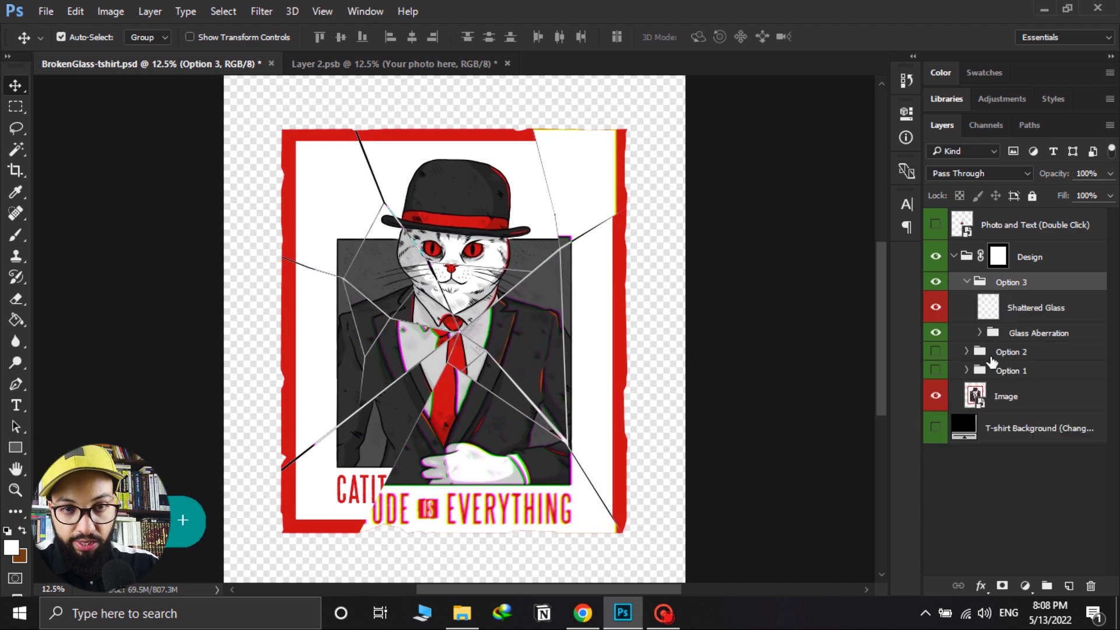
left_click(983, 316)
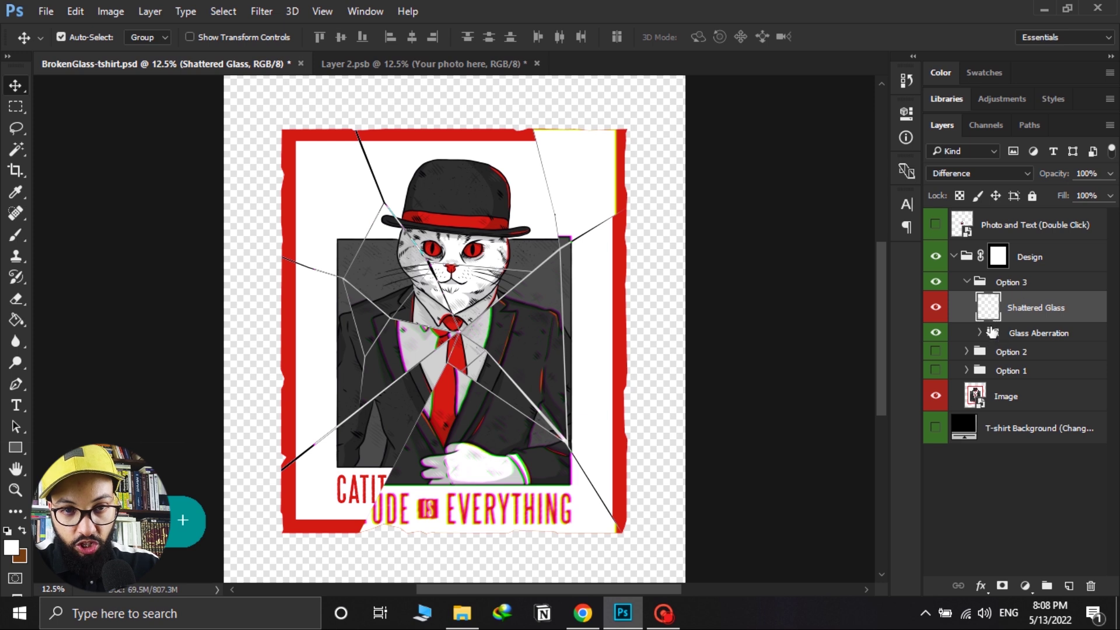
left_click(980, 333)
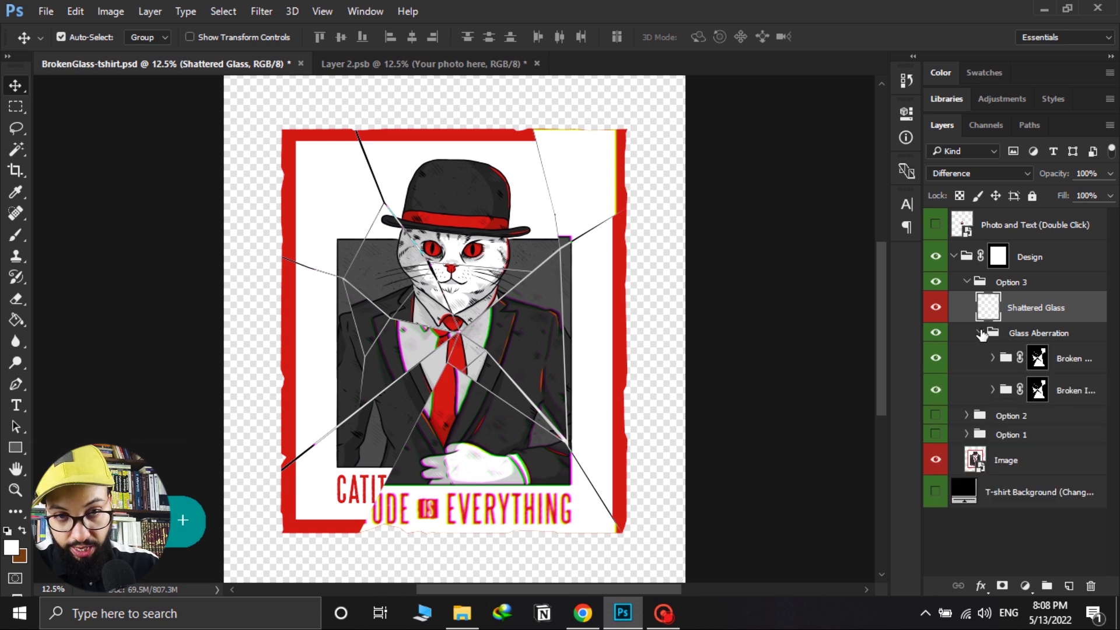
double_click(1037, 358)
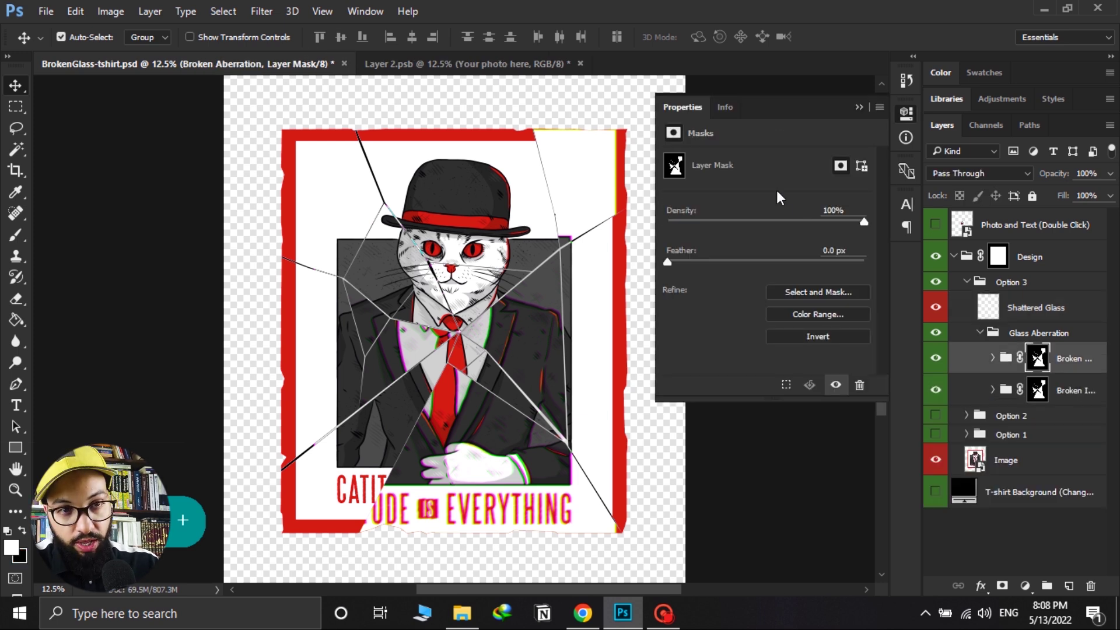
left_click_drag(862, 222, 784, 229)
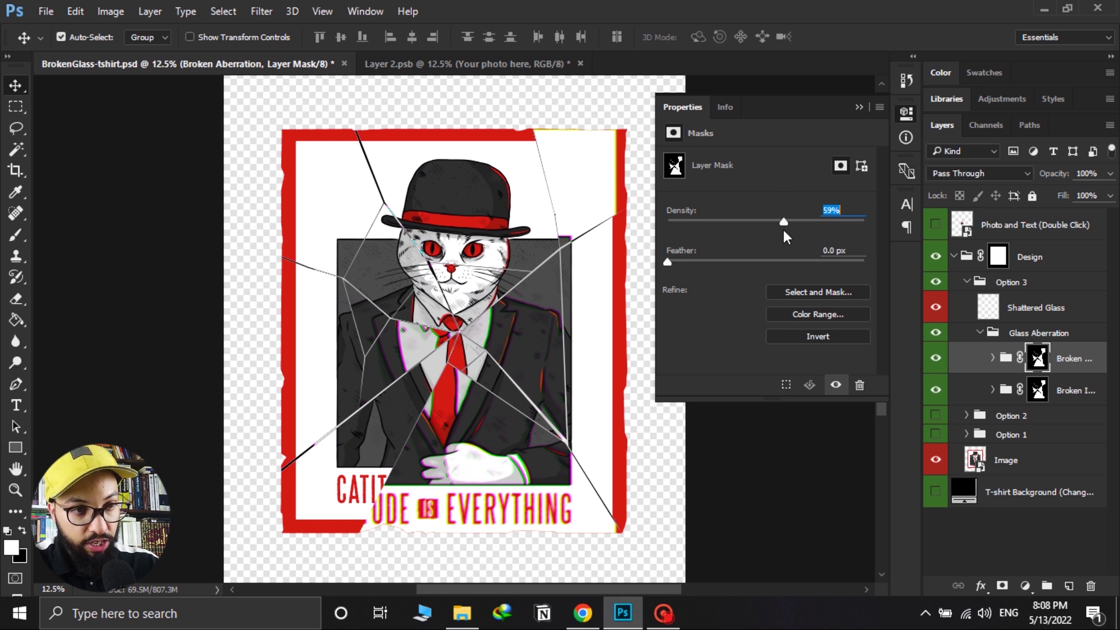
left_click(859, 107)
Step: Try a red Outer Glow layer style on the Shattered Glass layer and discard it
left_click(988, 315)
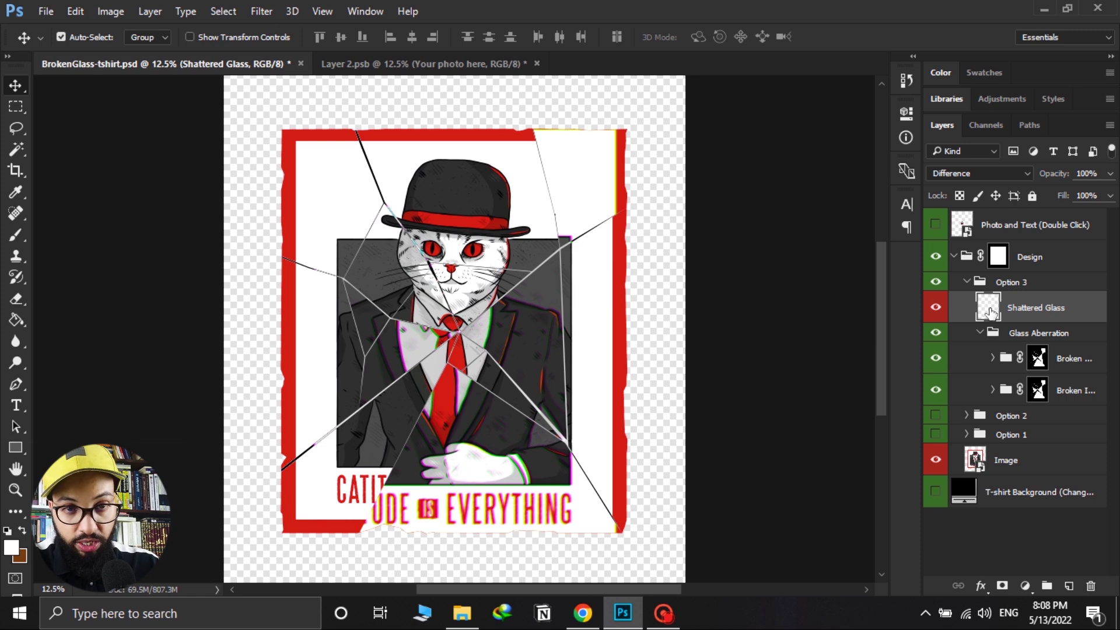
key("h")
left_click_drag(397, 70, 633, 71)
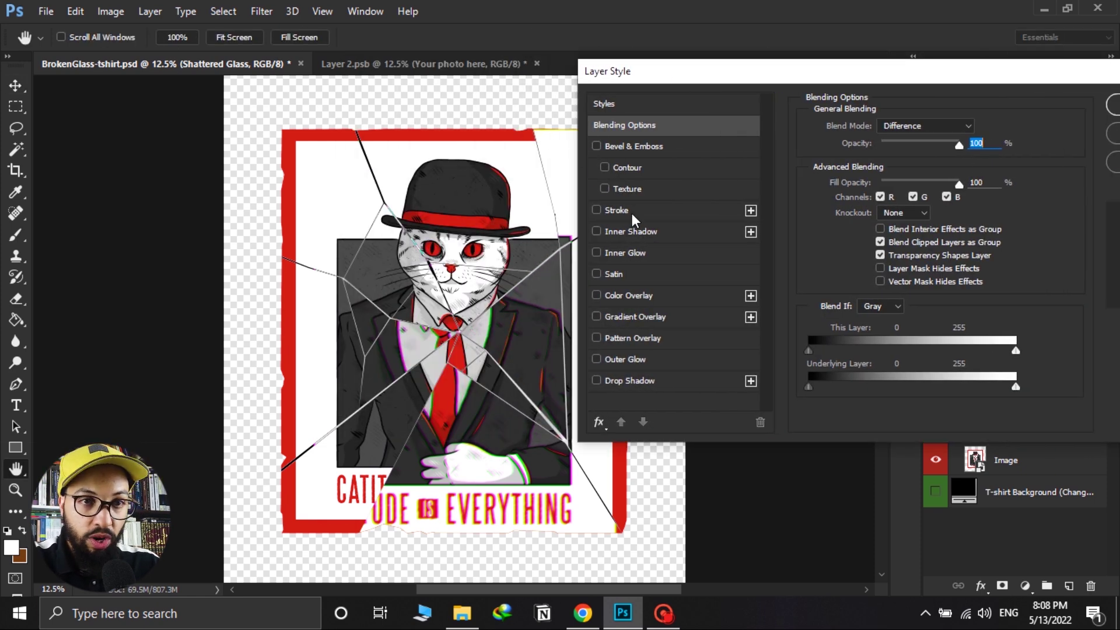
left_click_drag(959, 146, 988, 150)
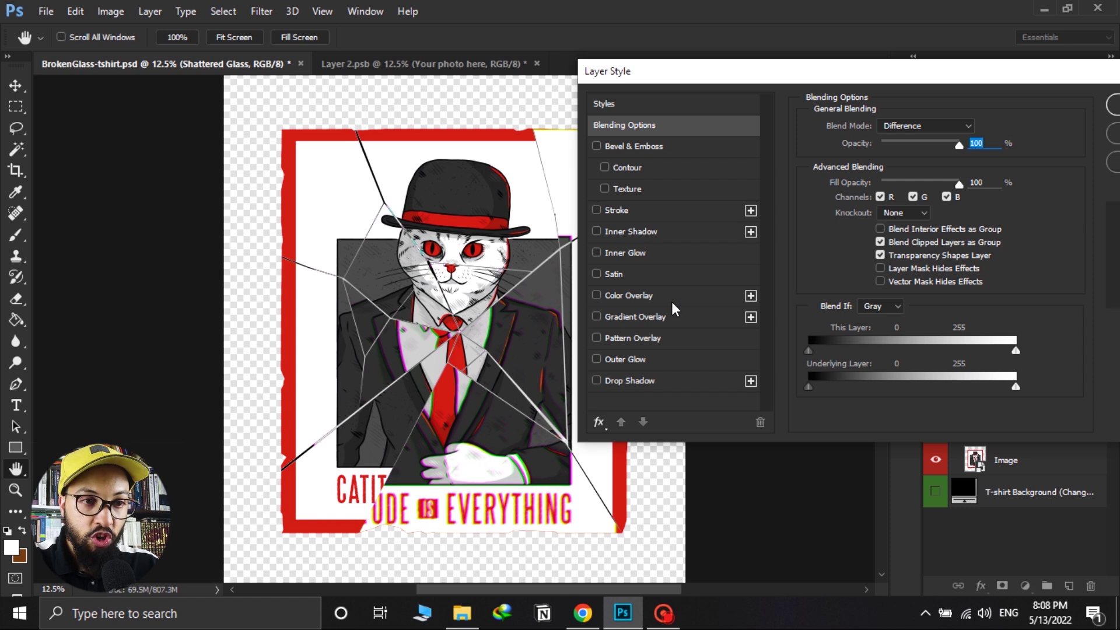
left_click(596, 359)
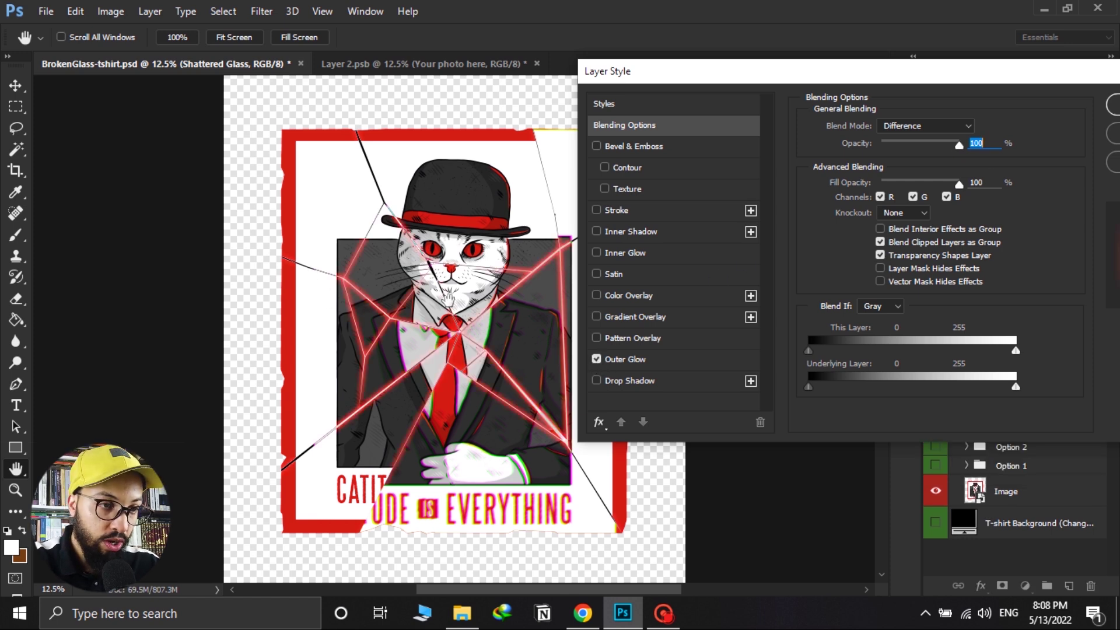
left_click(642, 360)
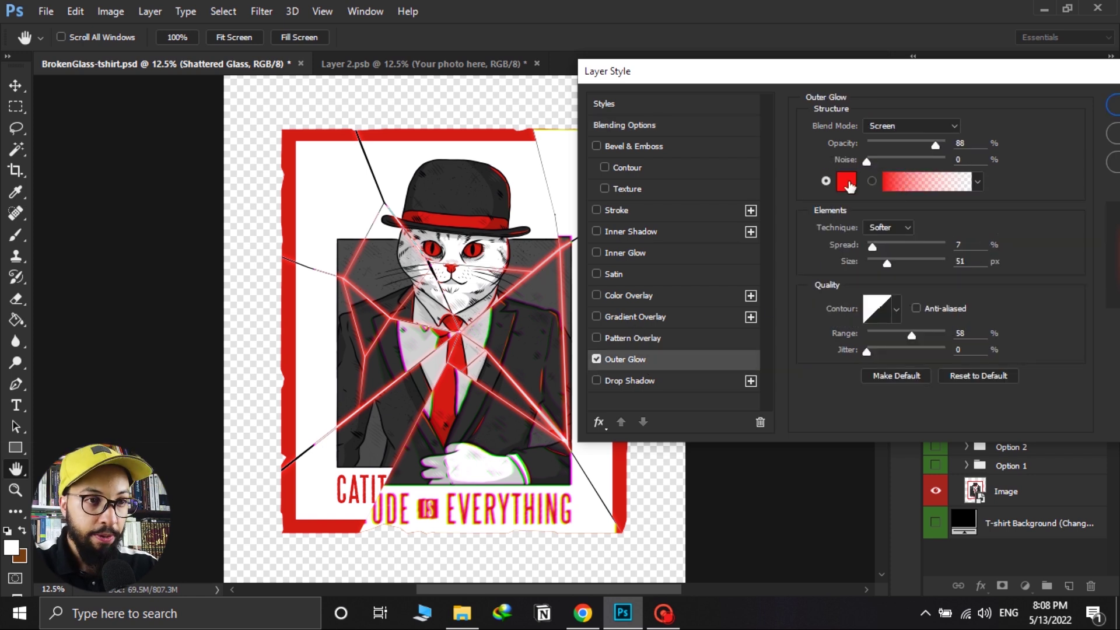
left_click_drag(903, 75, 600, 60)
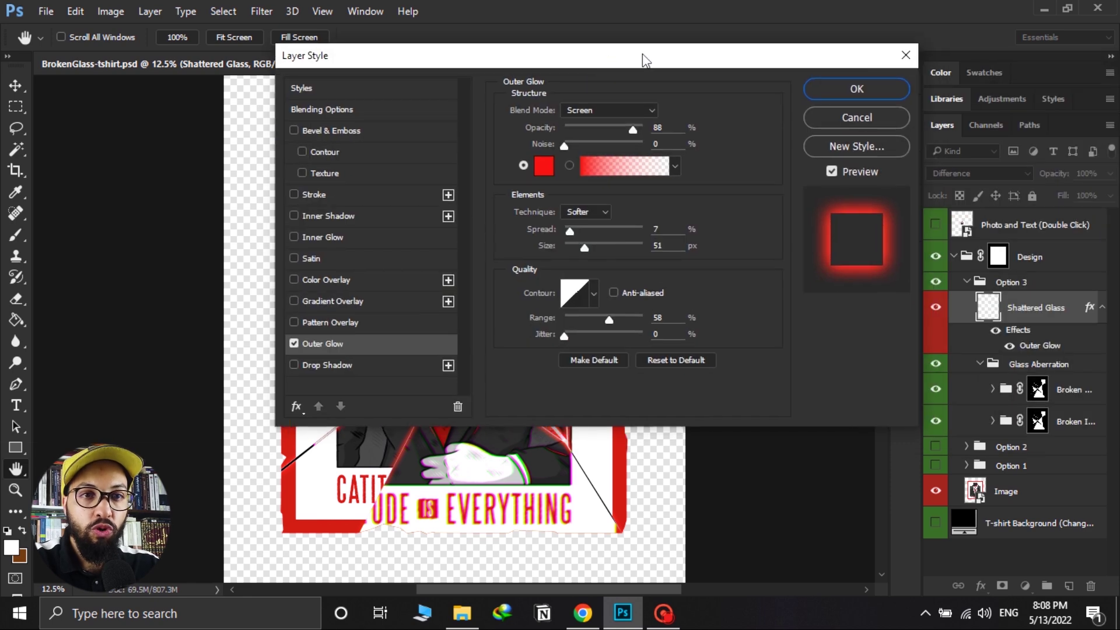
left_click(849, 118)
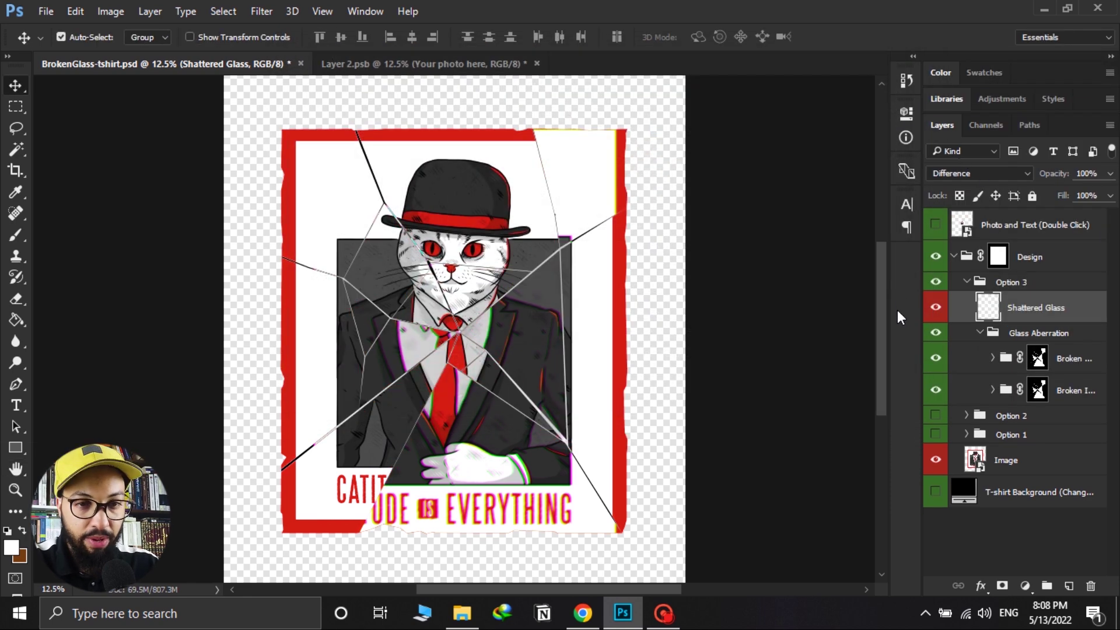
Step: Collapse the Design group, preview the artwork with the T-shirt Background shown and hidden again, and look up the save commands
left_click(953, 257)
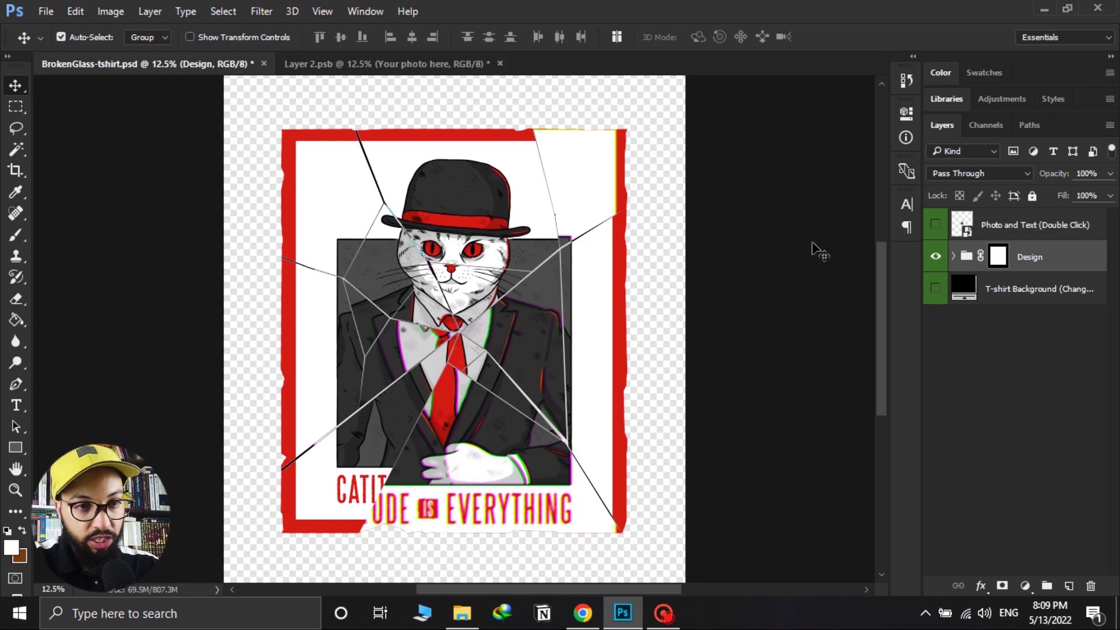
key("ctrl+minus")
left_click(933, 288)
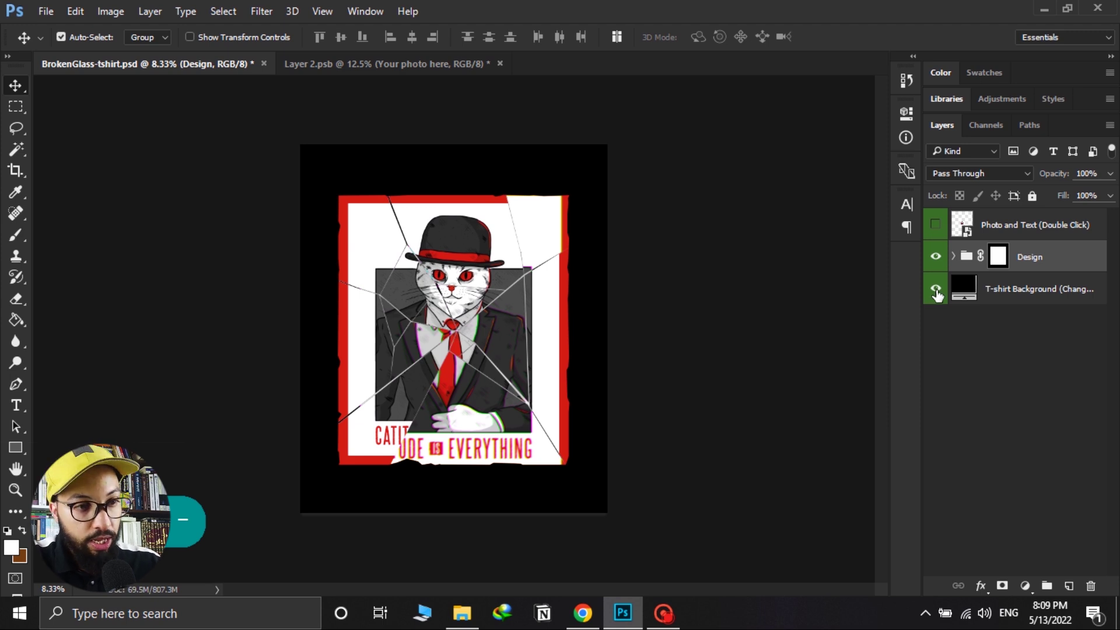
left_click(935, 289)
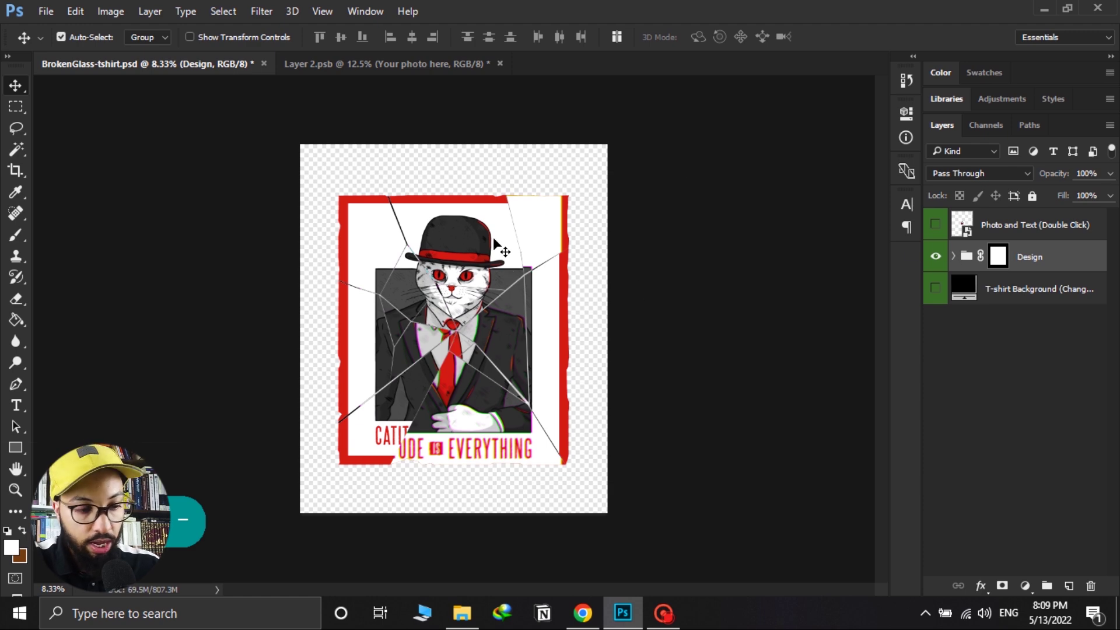
left_click(45, 12)
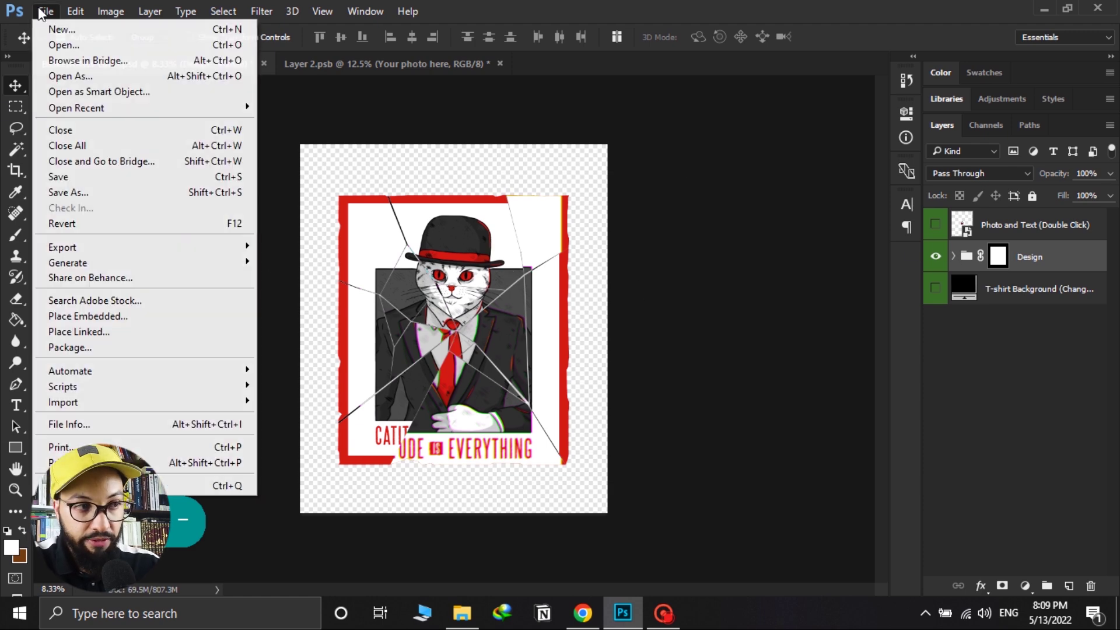
left_click(277, 239)
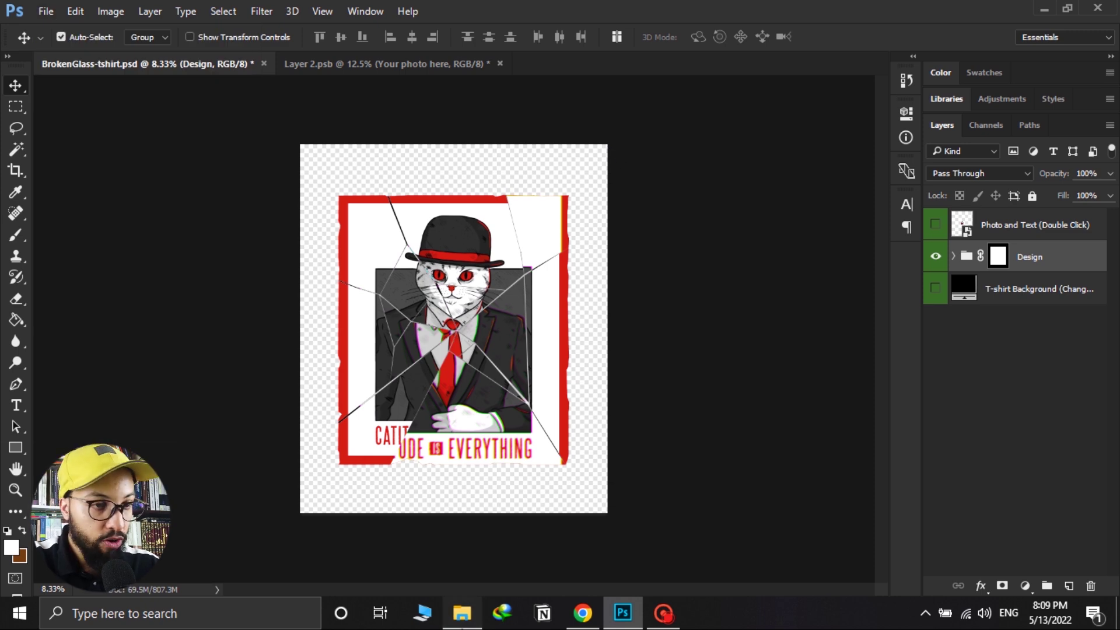
Step: Switch to File Explorer and view the exported image 2 from the Broken Glass effect folder, closing the viewer again
left_click(462, 613)
left_click(549, 185)
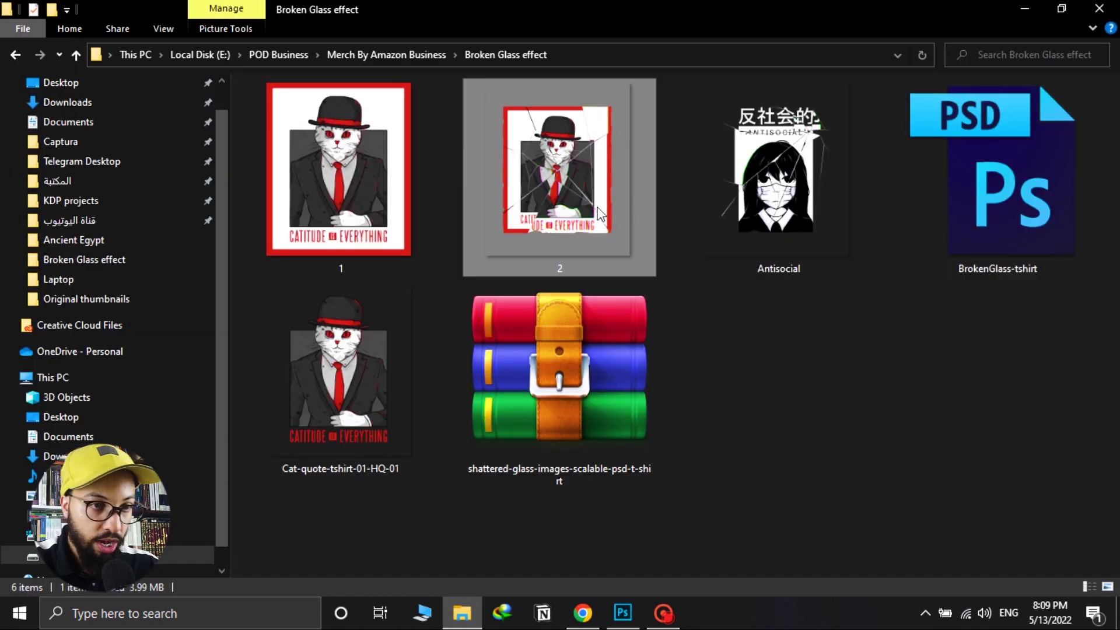
double_click(569, 199)
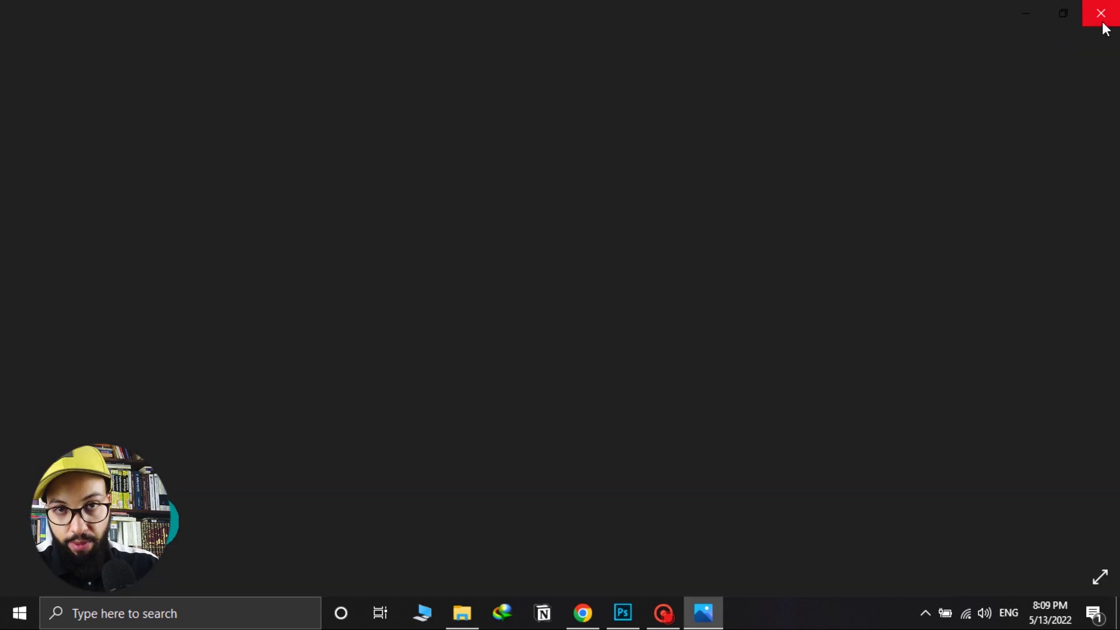
left_click(1100, 13)
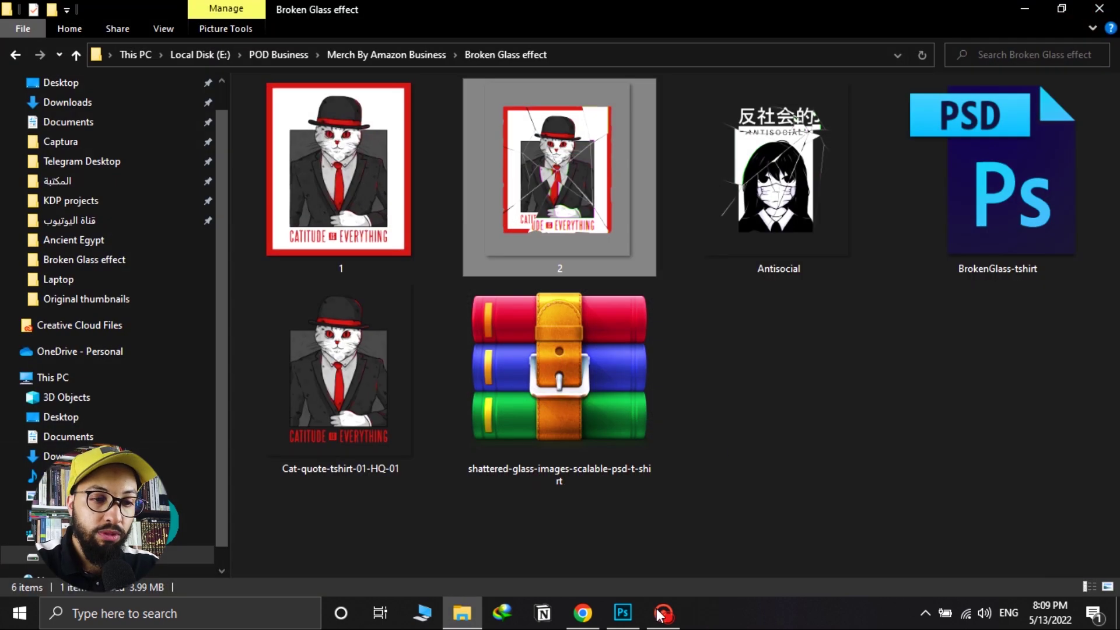
Step: Switch to Chrome and, in the Vexels mockup generator, examine 2.png on the T-shirt mockup and browse the related mockups
left_click(582, 612)
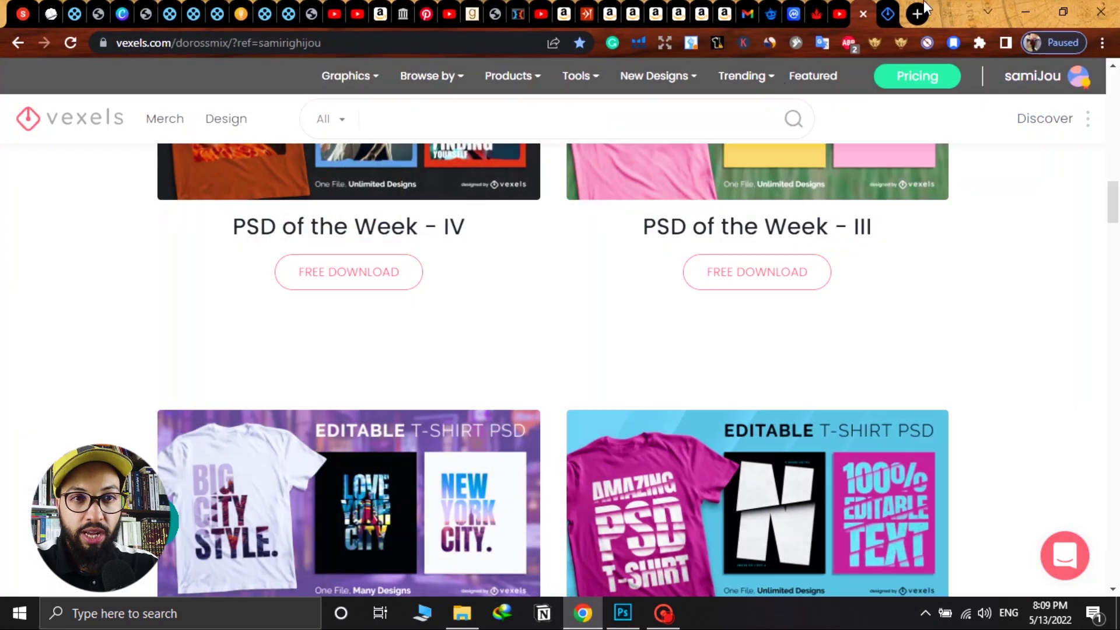
left_click(887, 13)
mouse_move(1117, 168)
left_mouse_down()
mouse_move(1118, 142)
mouse_move(1118, 152)
left_mouse_up()
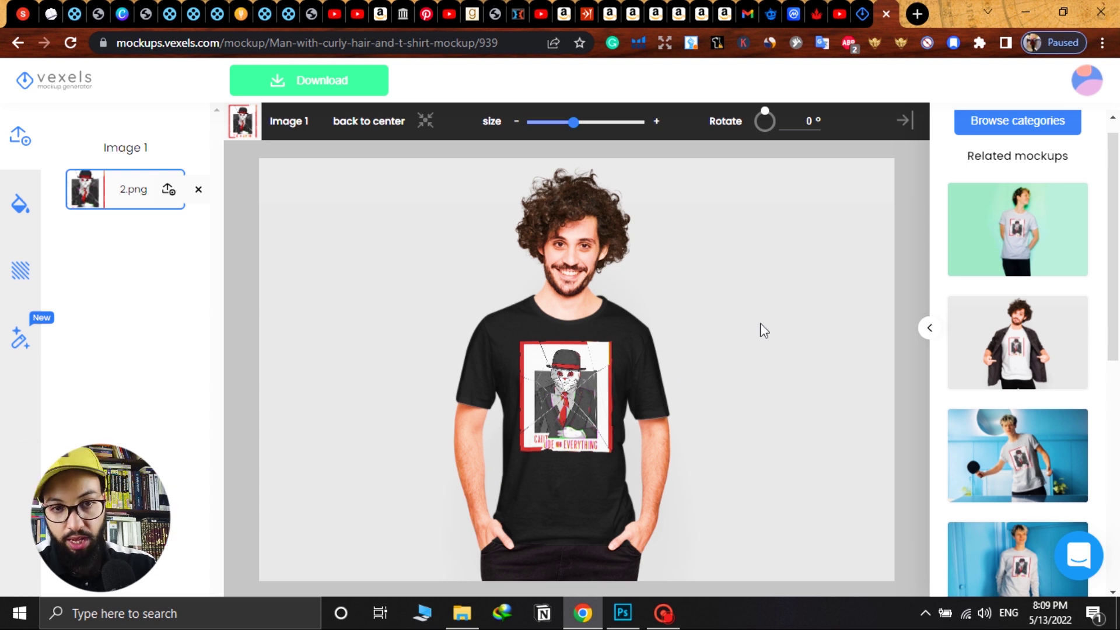
left_click_drag(1118, 227, 1115, 297)
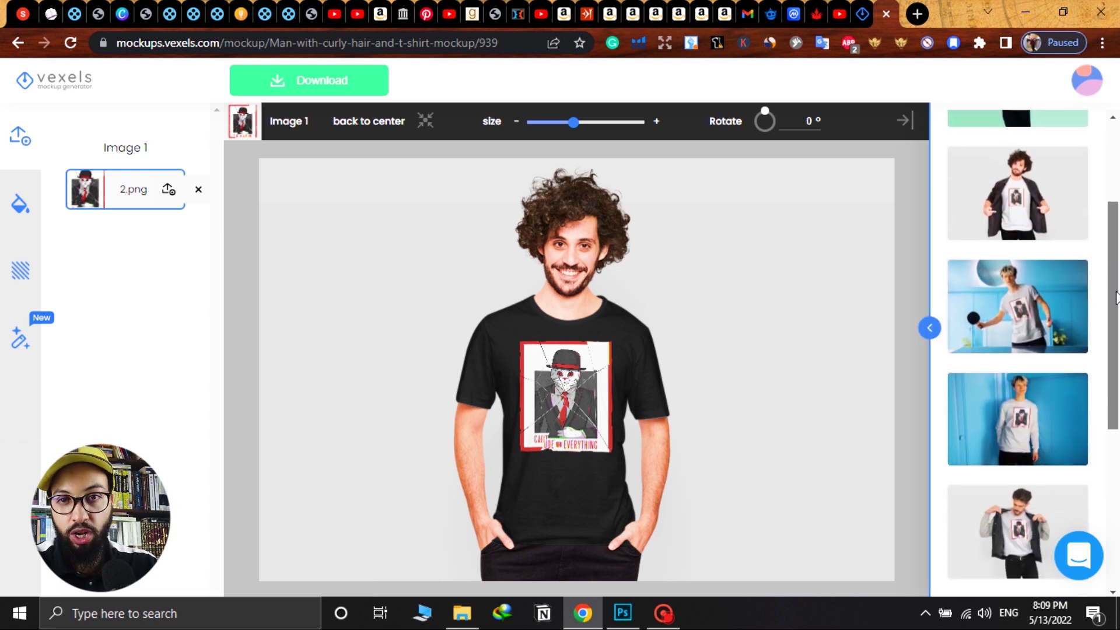